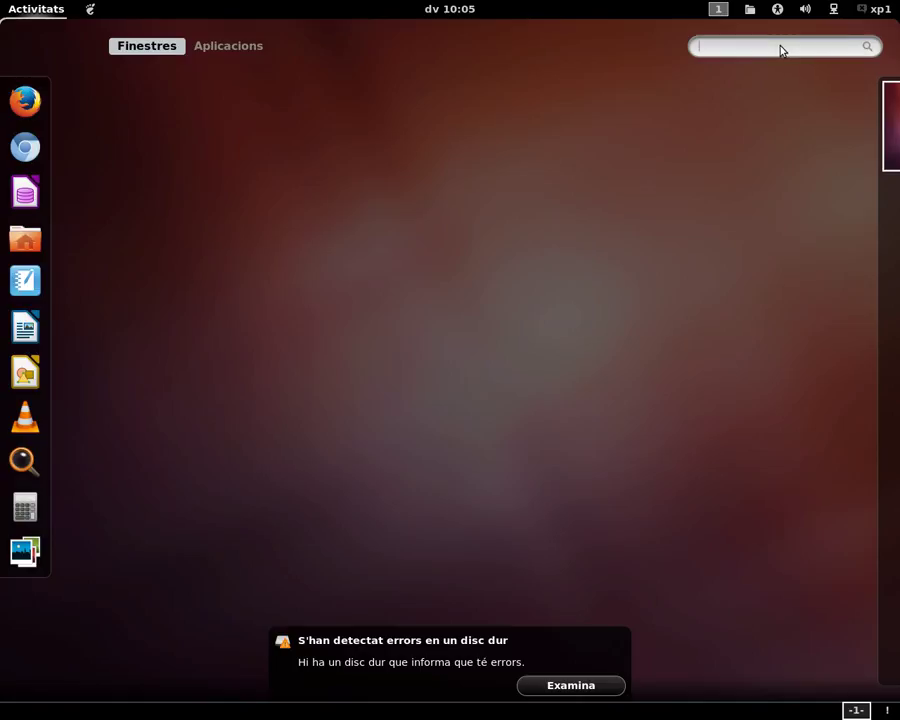
Step: Search 'lib' in Activities and launch LibreOffice Calc with a blank spreadsheet
type("lib")
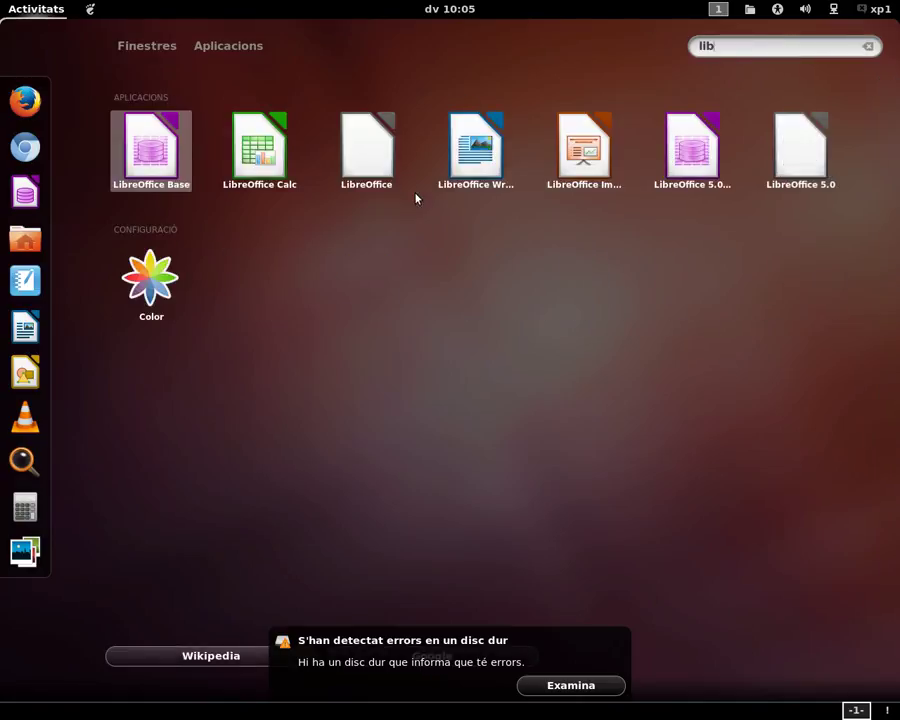
left_click(246, 177)
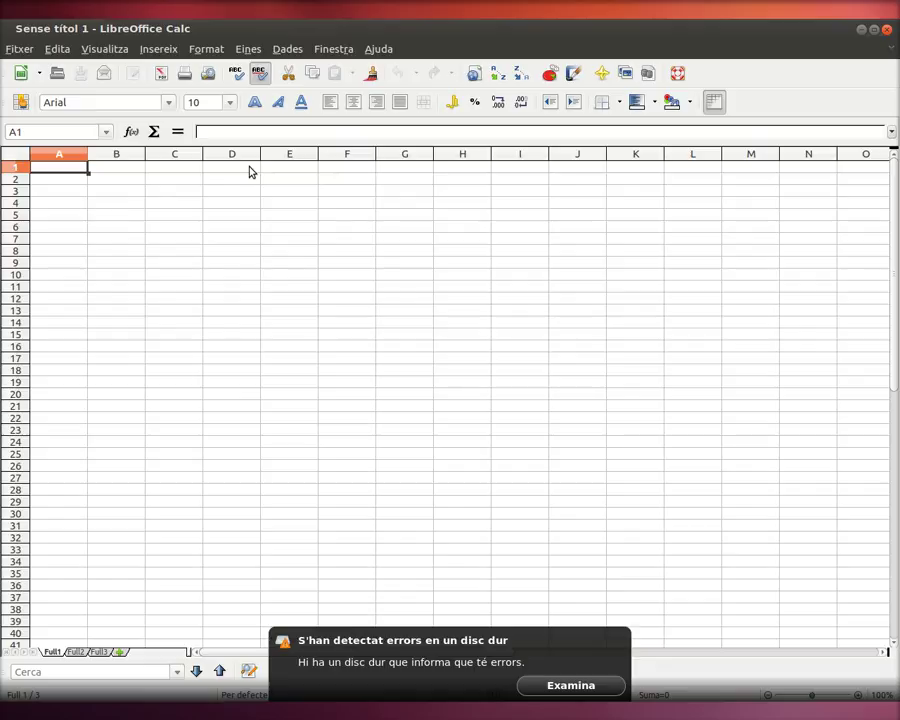
left_click(14, 171)
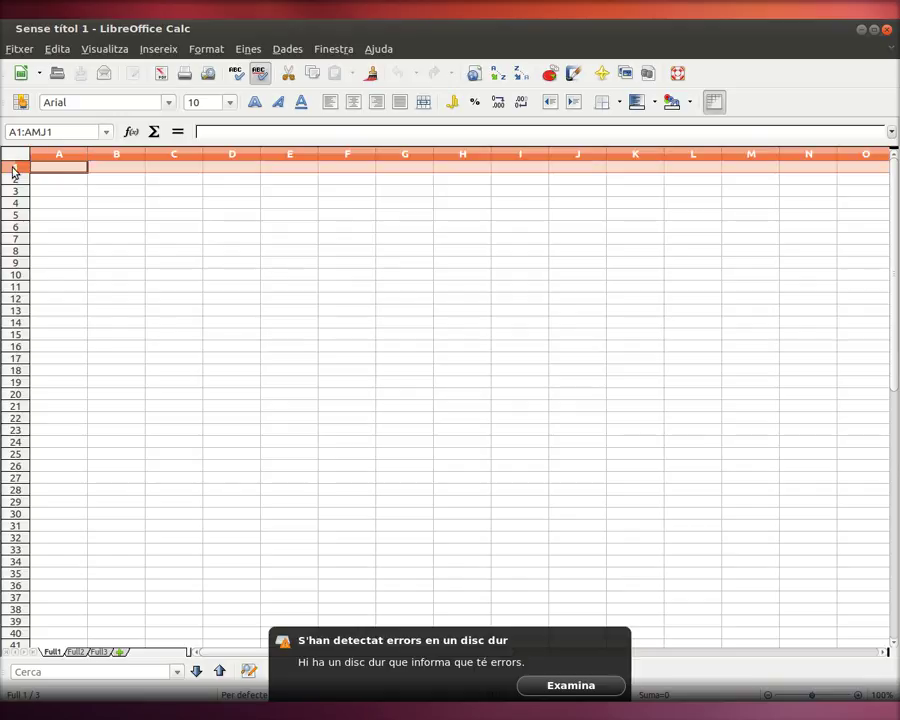
left_click(228, 155)
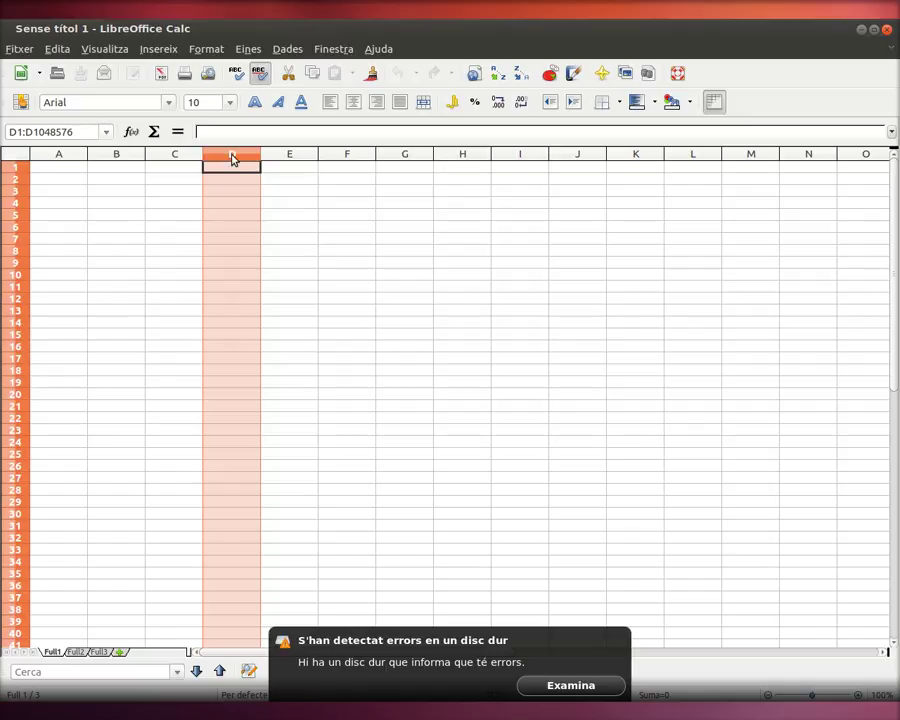
left_click(14, 216)
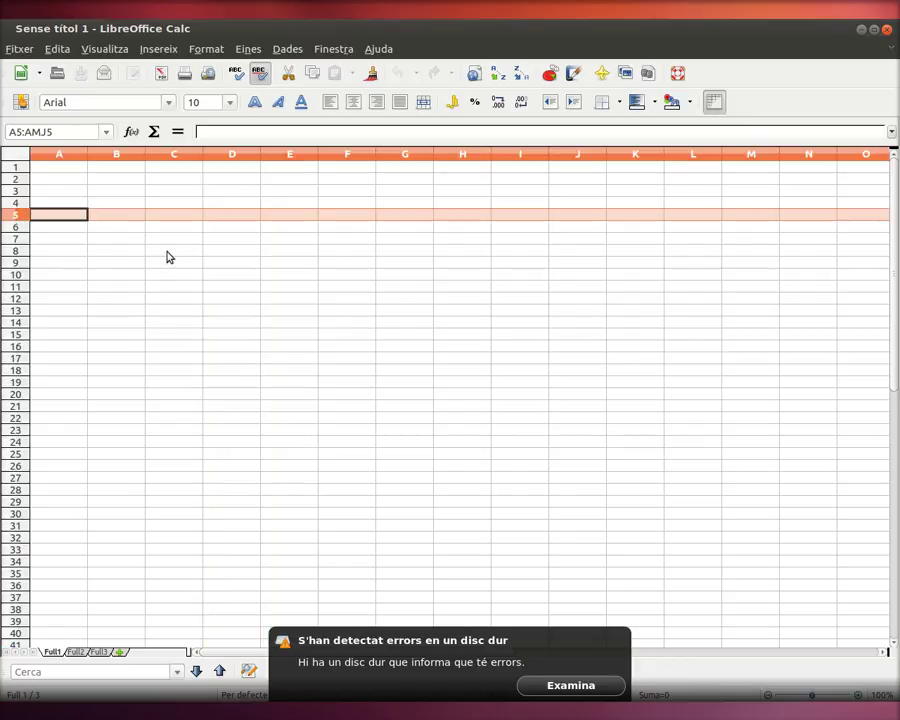
left_click(244, 156)
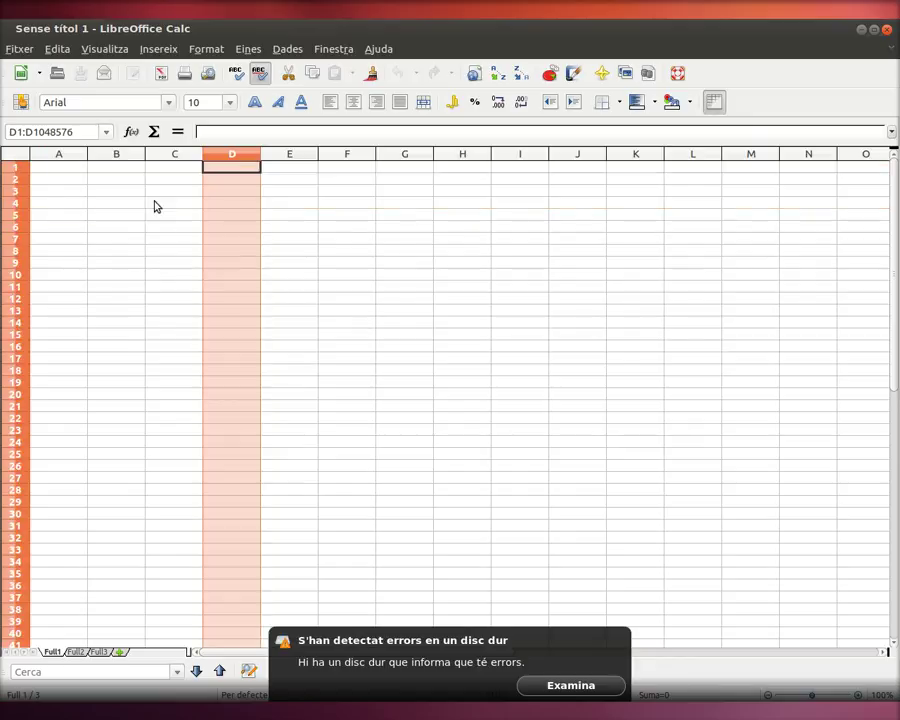
left_click(233, 214)
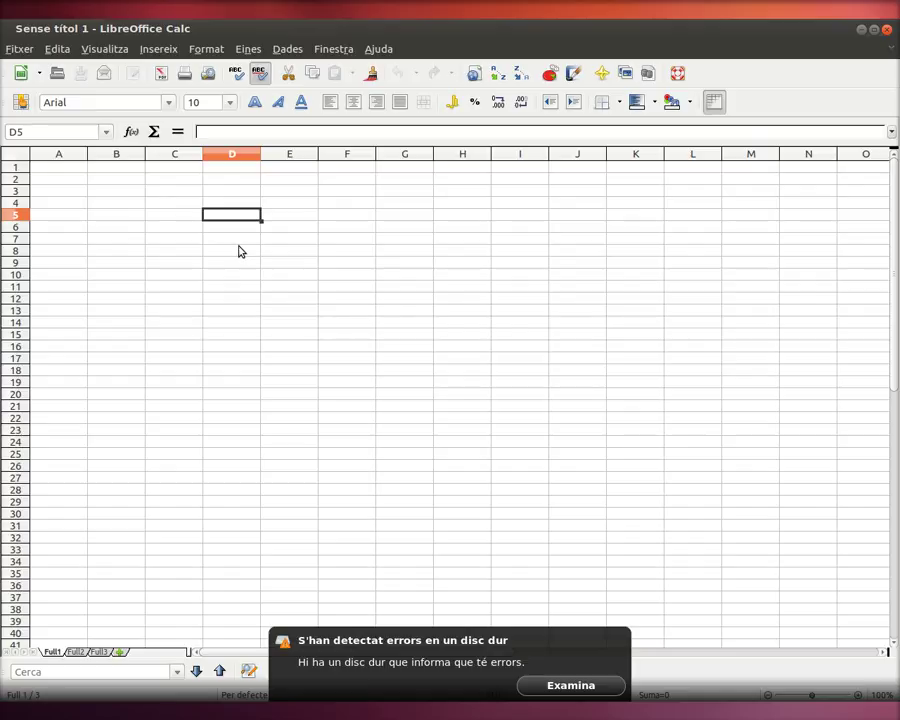
left_click(243, 239)
left_click_drag(237, 180, 251, 245)
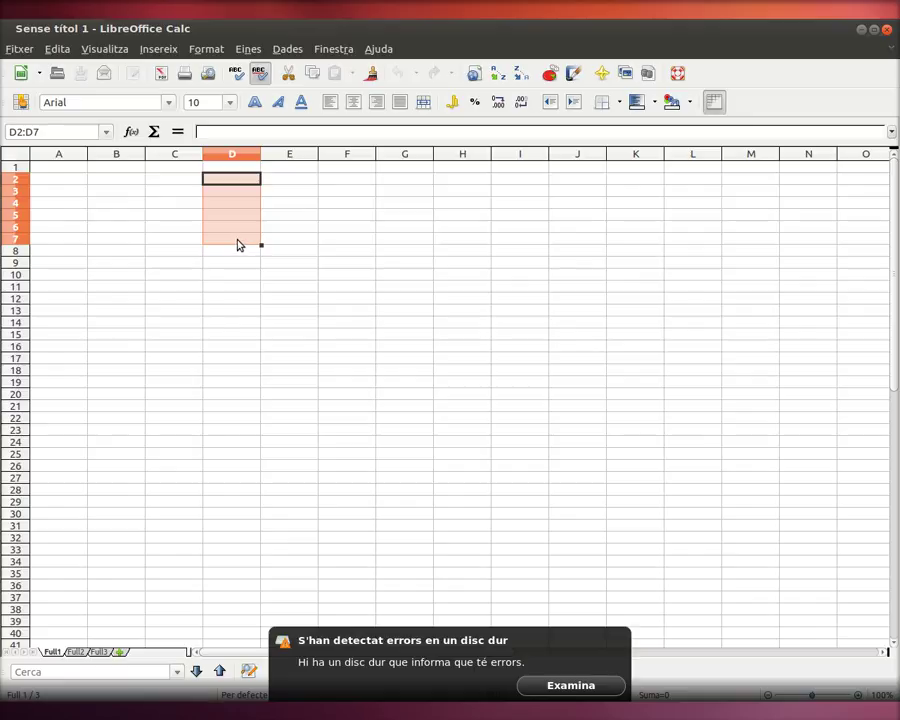
left_click(194, 299)
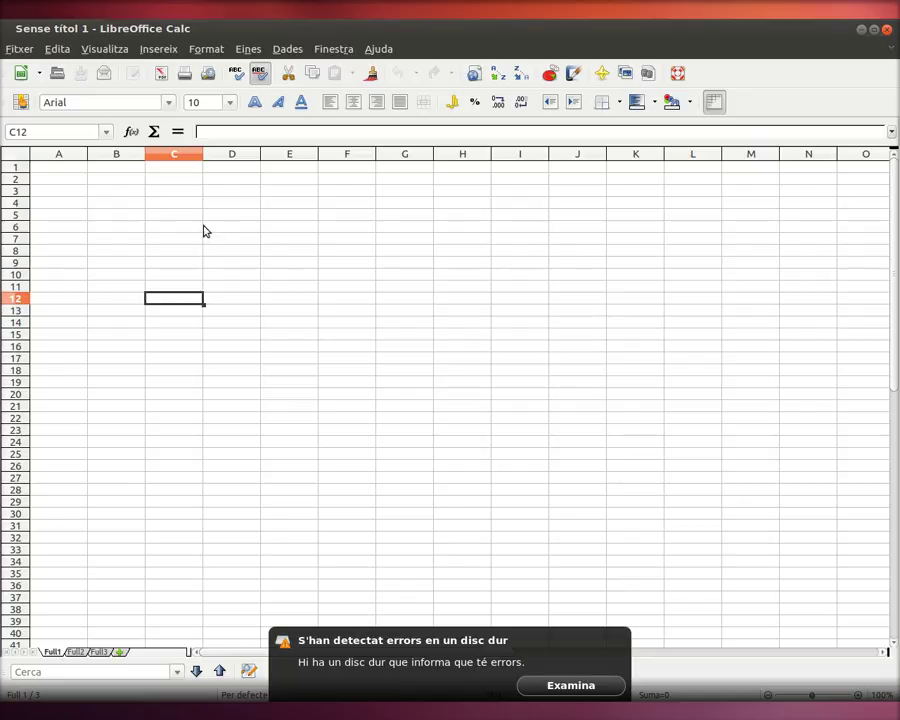
key("Up")
key("Up")
key("Up")
key("Up")
key("Up")
key("Up")
key("Up")
key("Up")
key("Up")
key("Up")
key("Up")
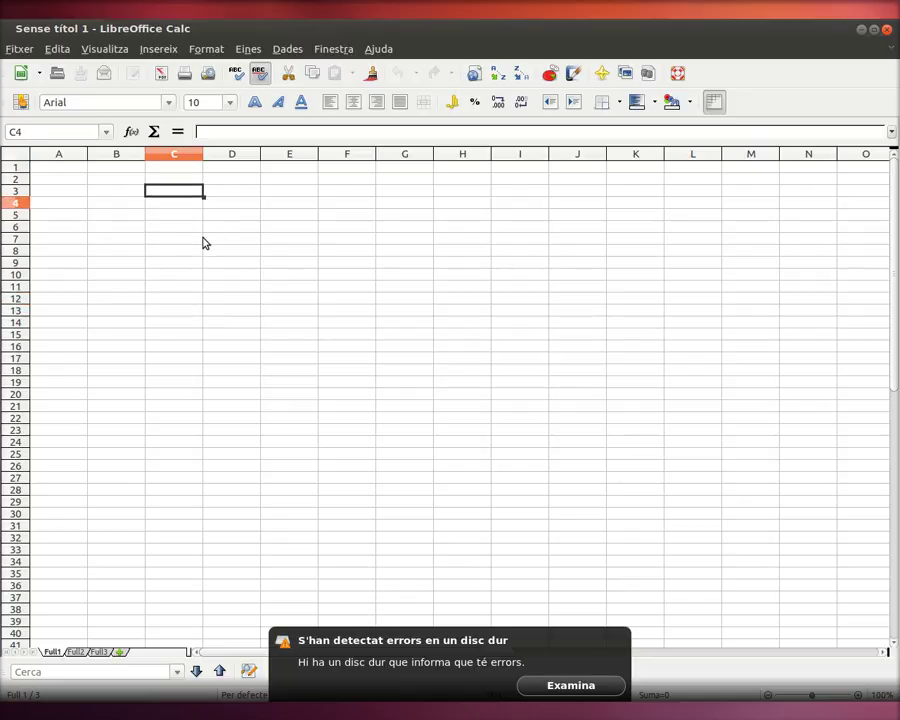
key("Left")
key("Left")
Step: Enter the headings Nom in A1 and Llinatges in B1
type("NO")
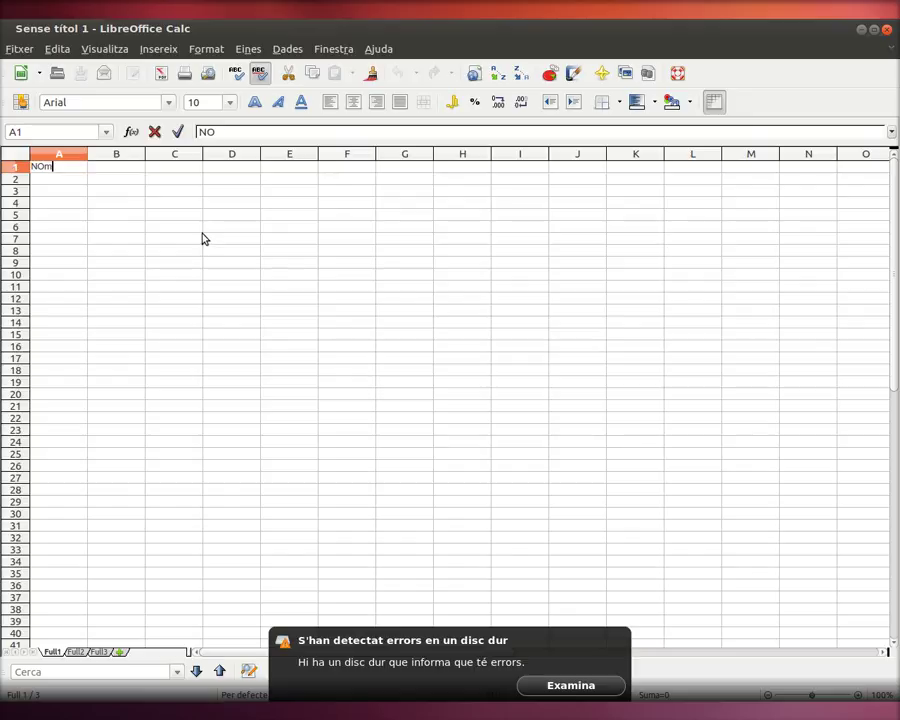
key("BackSpace")
type("OM")
key("BackSpace")
key("BackSpace")
type("om")
key("Right")
type("Llita")
key("BackSpace")
key("BackSpace")
type("natges")
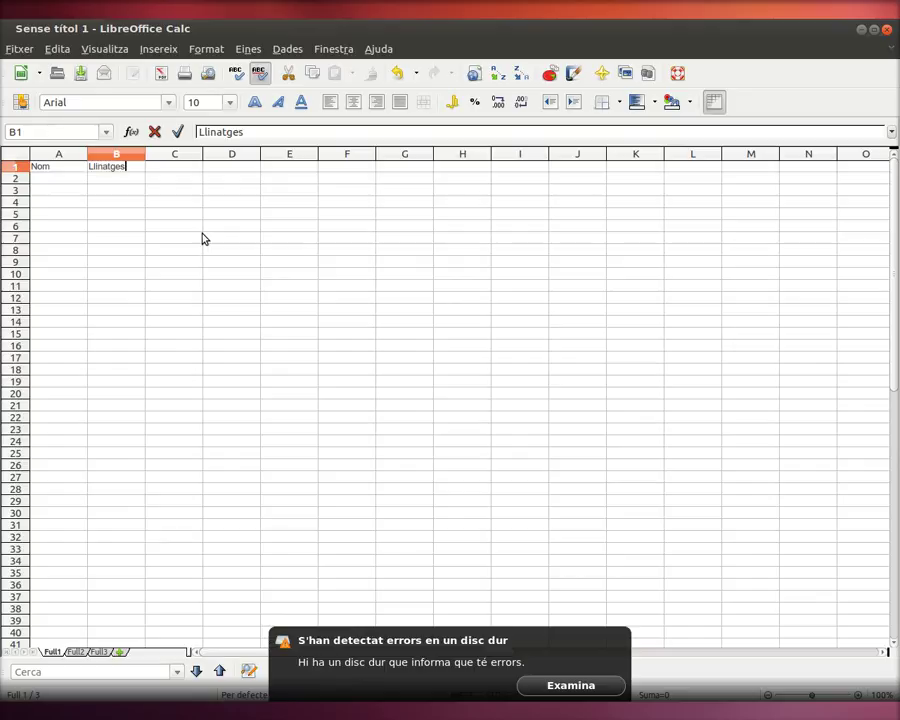
key("Right")
Step: Enter the heading altura in C1 and make row 1 bold
type("alutra")
key("BackSpace")
key("BackSpace")
key("BackSpace")
key("BackSpace")
type("tura")
key("Return")
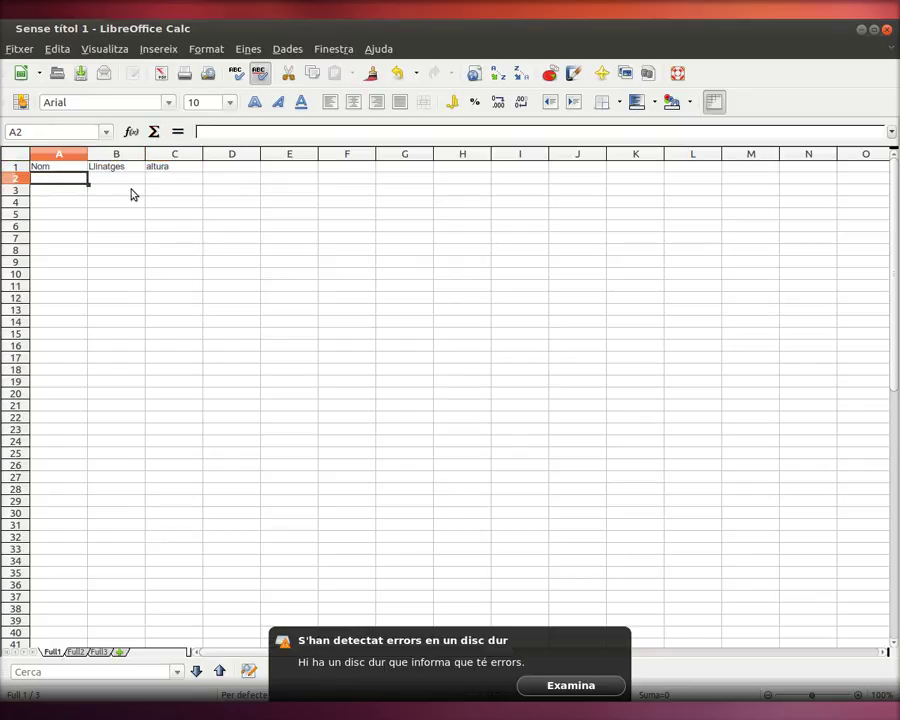
left_click(18, 167)
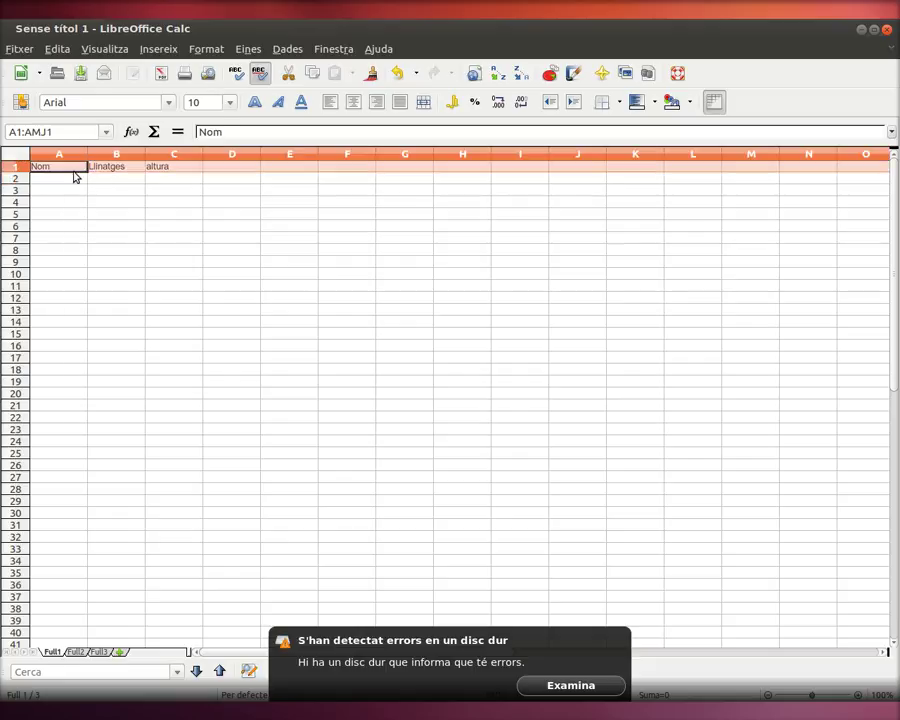
left_click(254, 104)
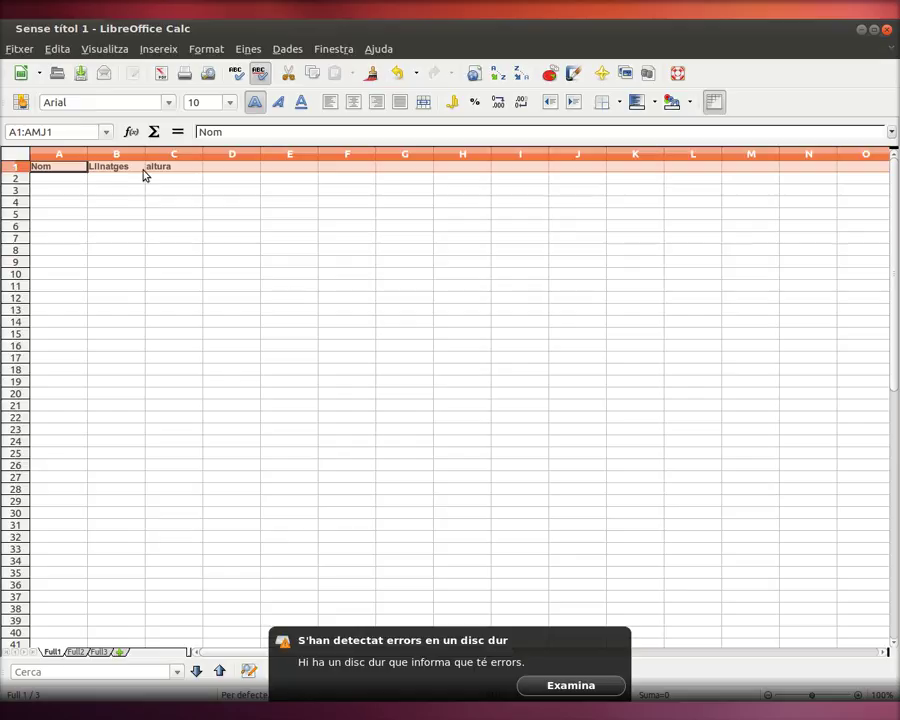
Step: Enter the first person's first name, surname and height 1,76 in row 2
left_click(66, 180)
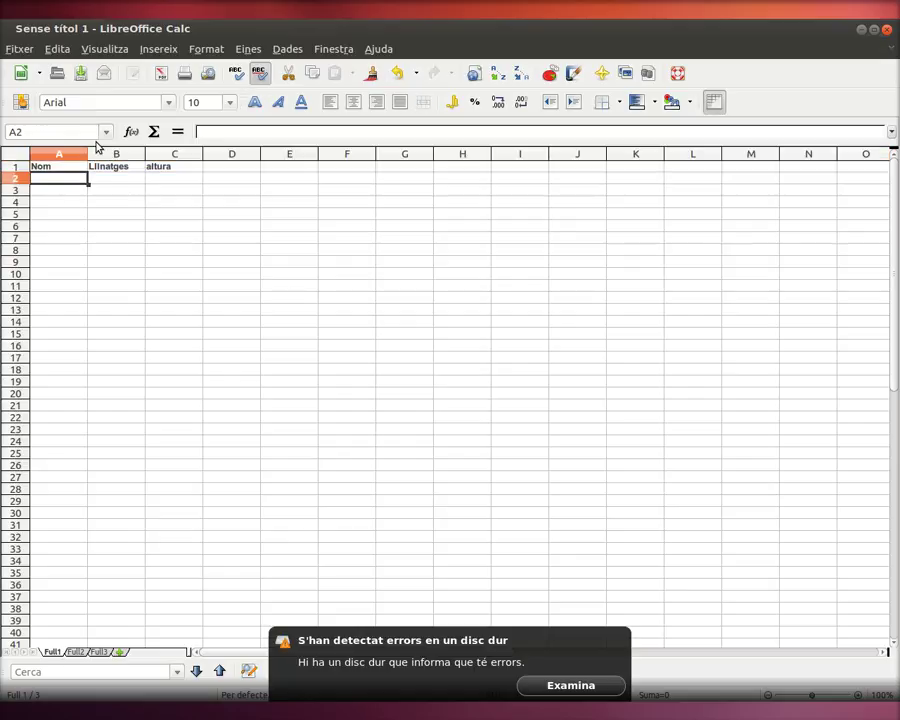
key("Tab")
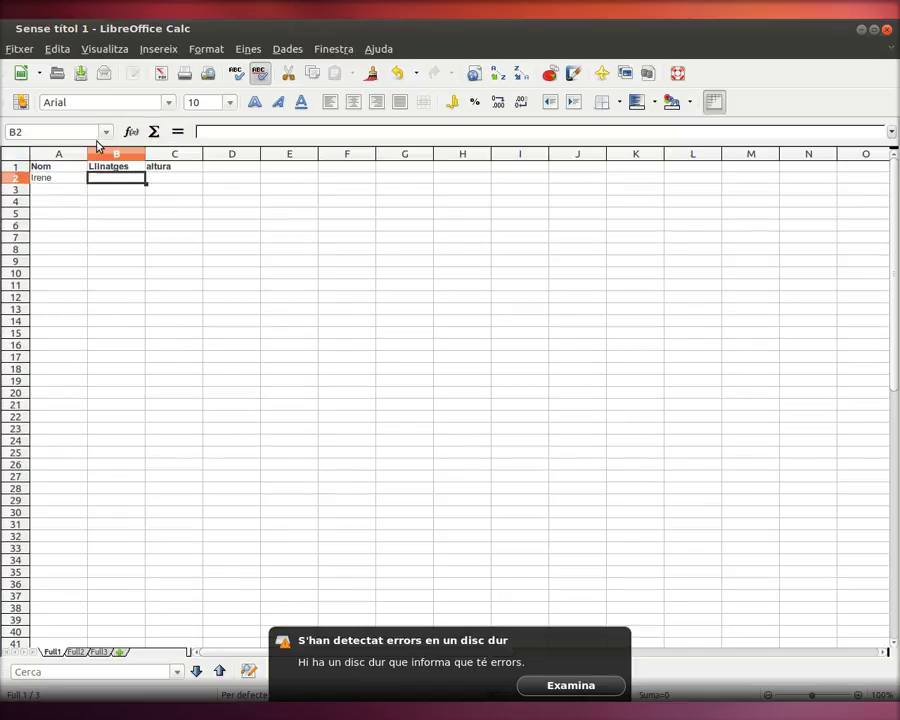
key("Tab")
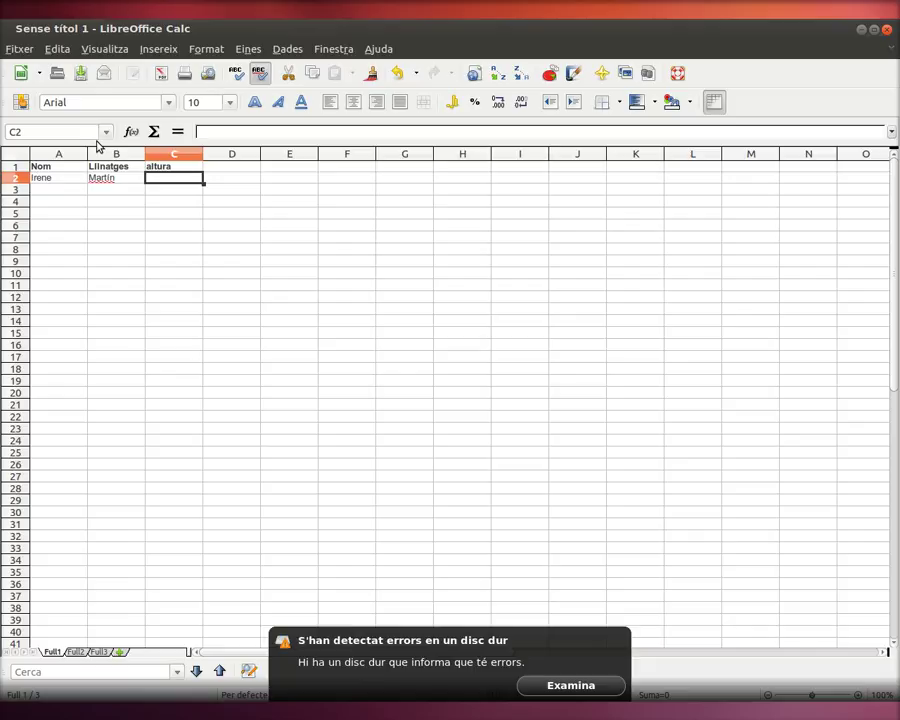
type("1,76")
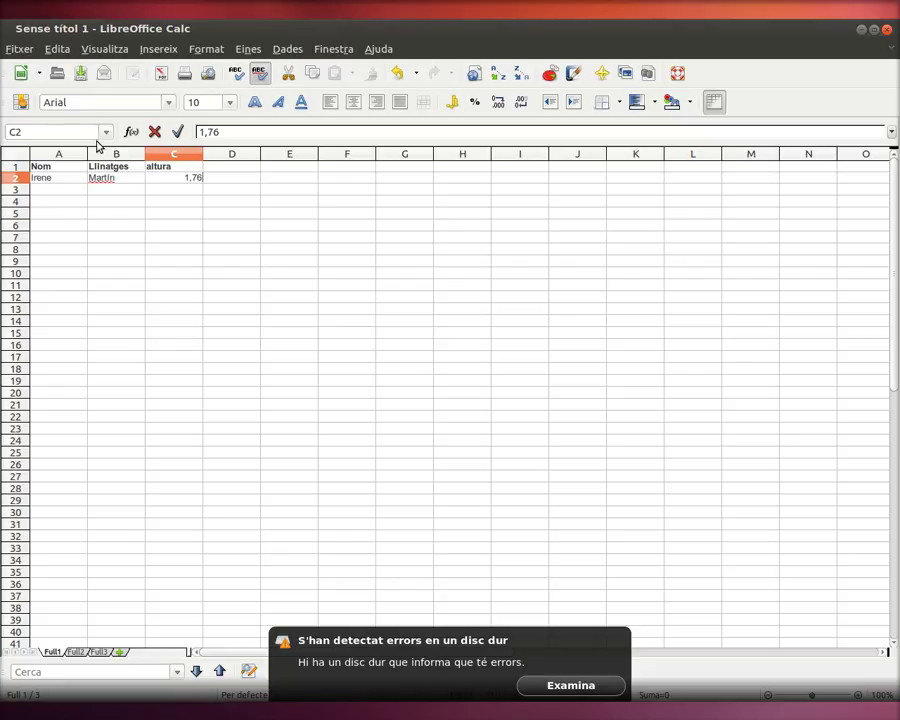
key("Tab")
key("shift+Tab")
key("shift+Tab")
key("Return")
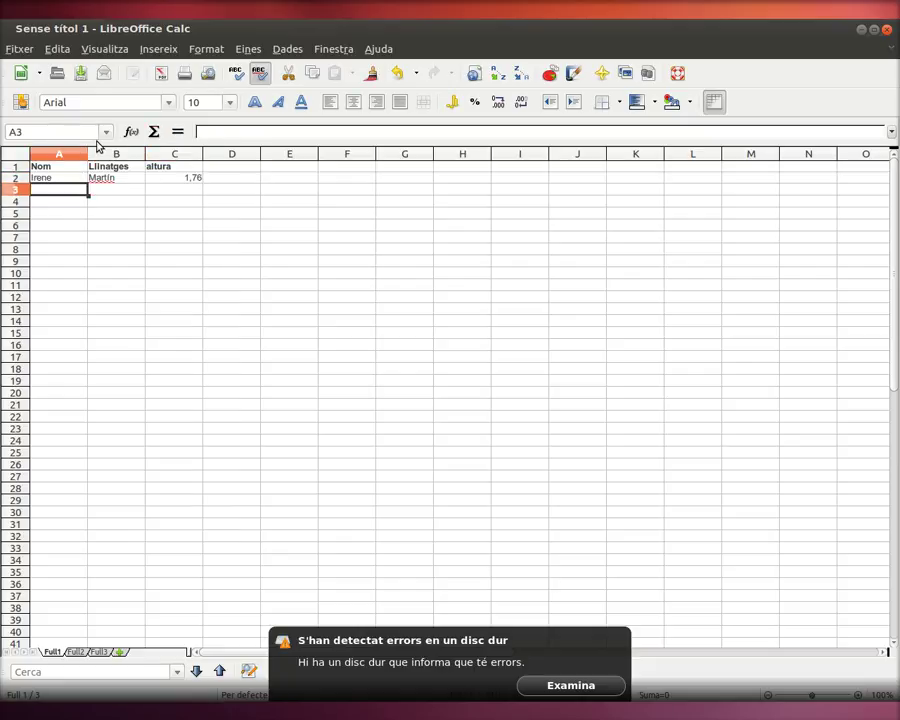
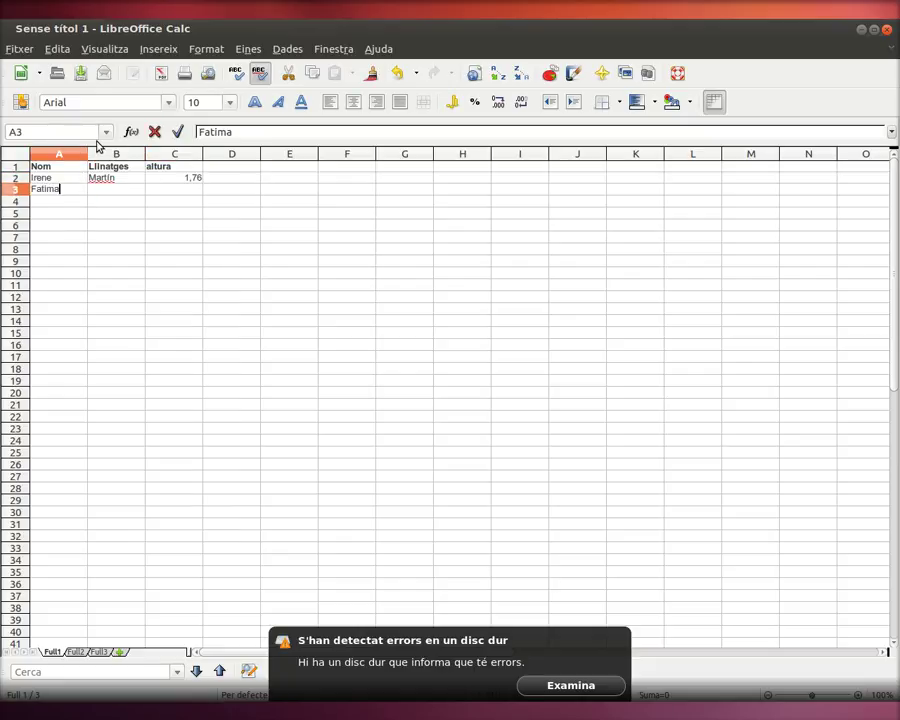
Step: Enter the second person's first name, surname and height 1,65 in row 3
key("Tab")
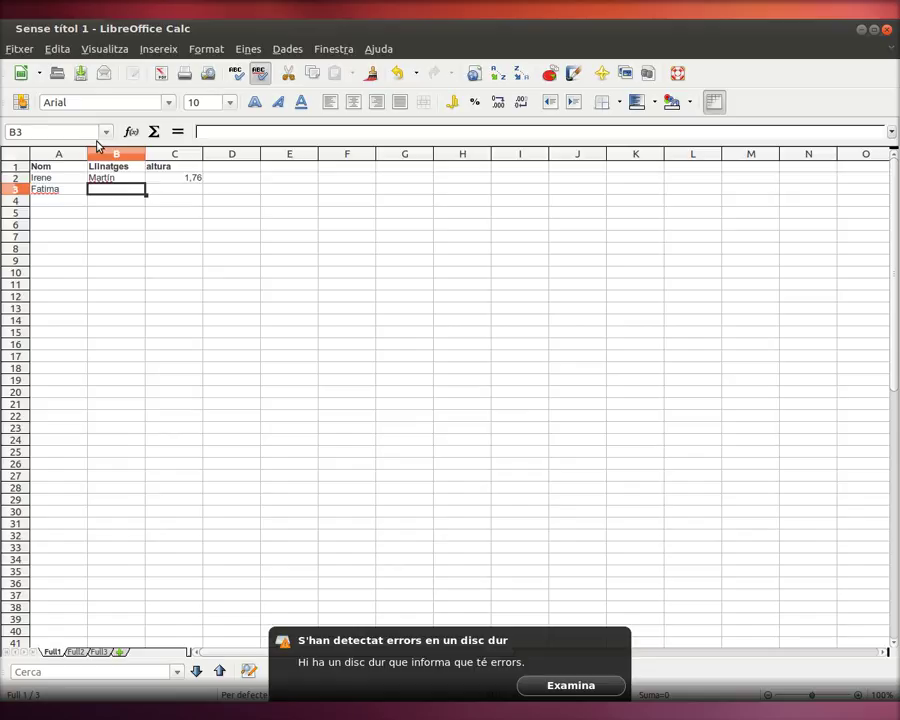
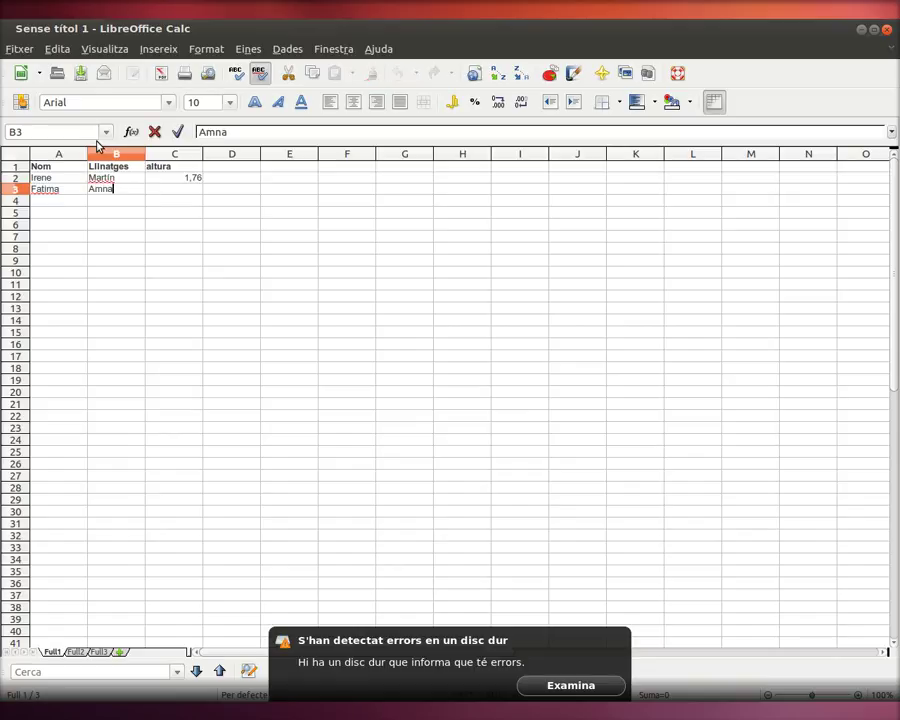
key("Tab")
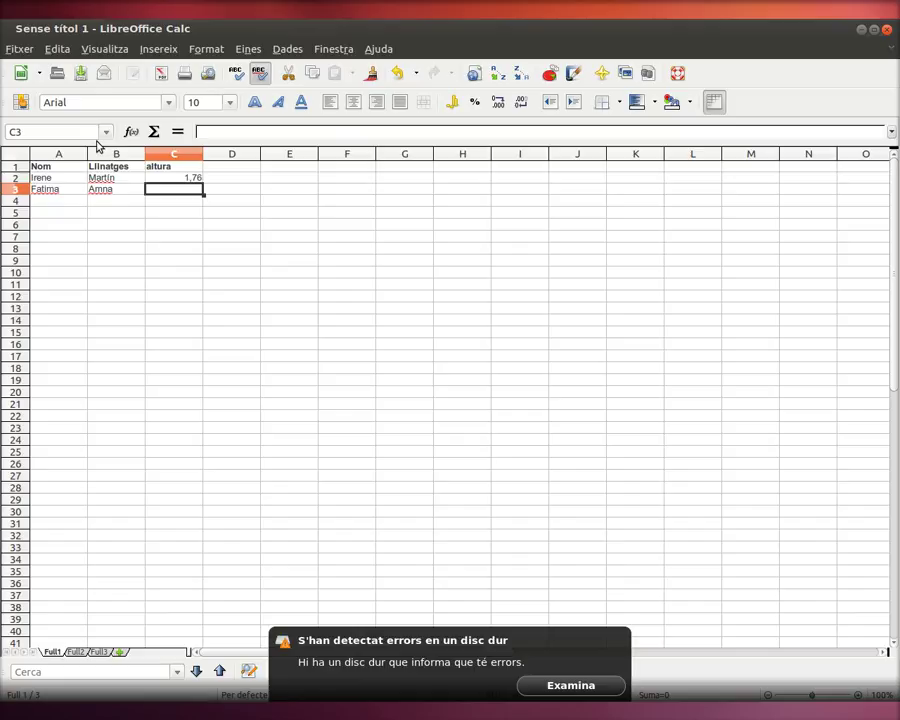
type("1,65")
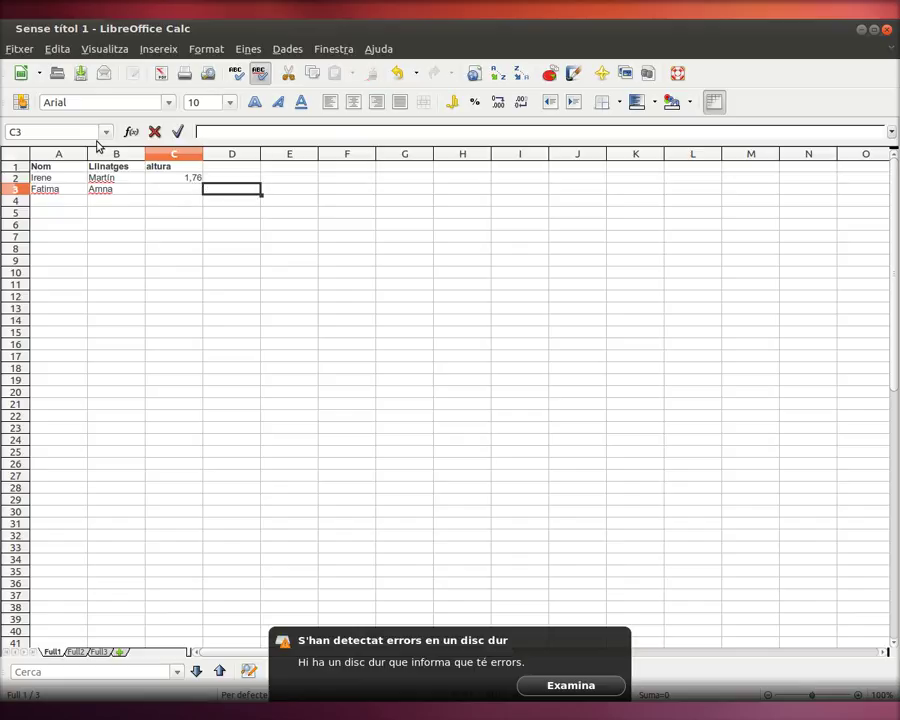
key("Tab")
key("Home")
key("Right")
key("Right")
key("Down")
key("Home")
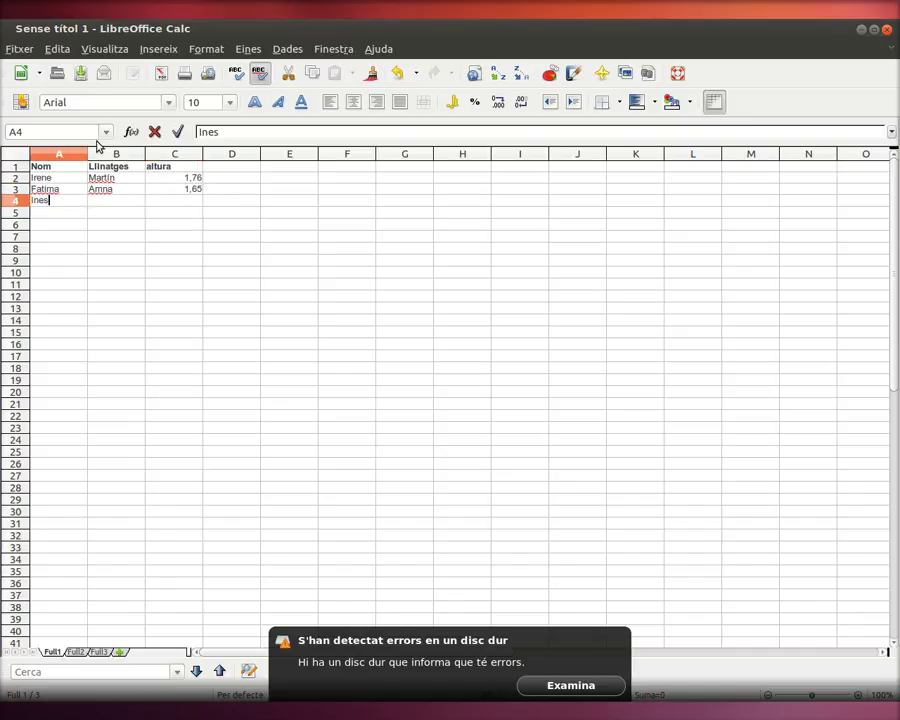
Step: Add a third person with height 1,66 in row 4
key("Tab")
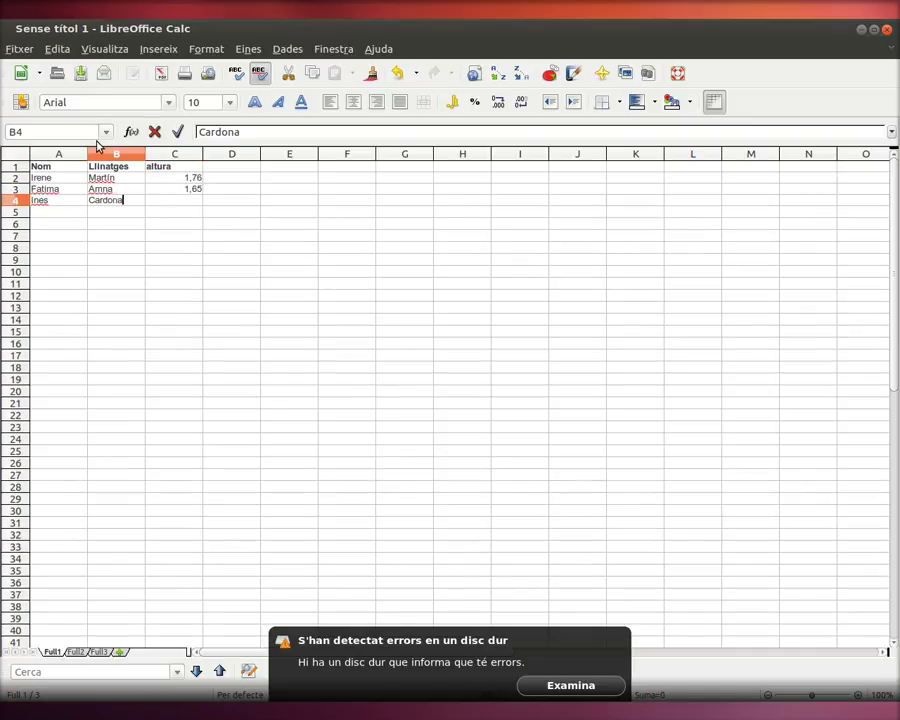
key("Tab")
type("1,")
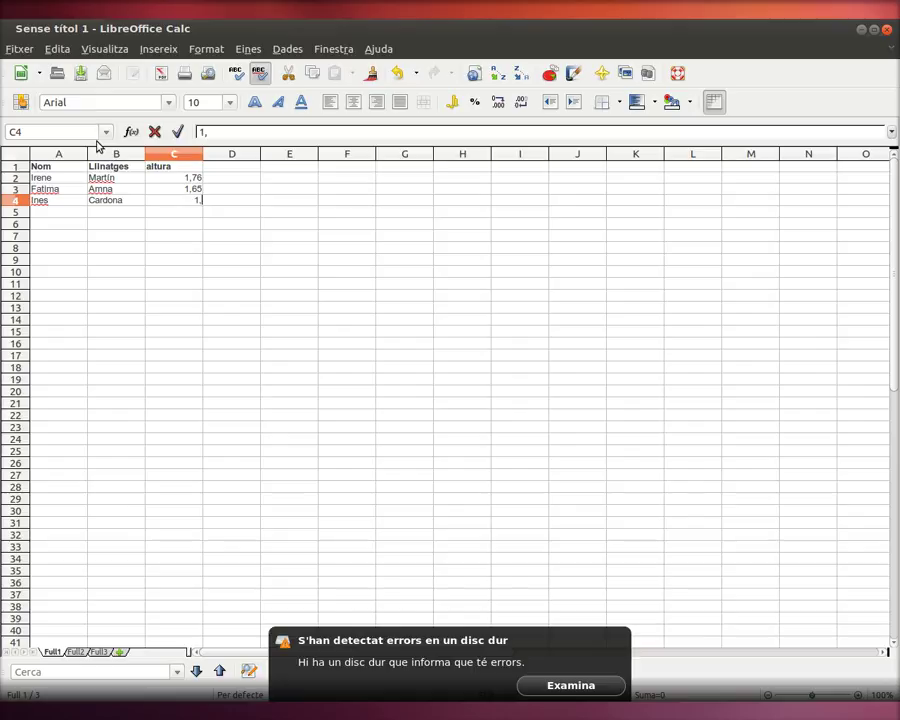
type("66")
key("Return")
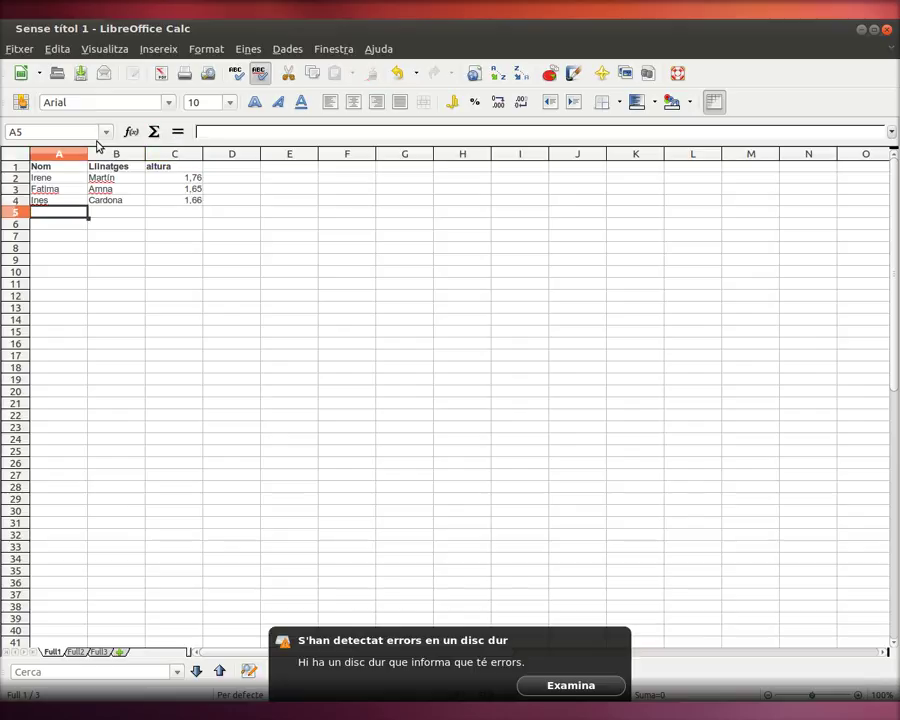
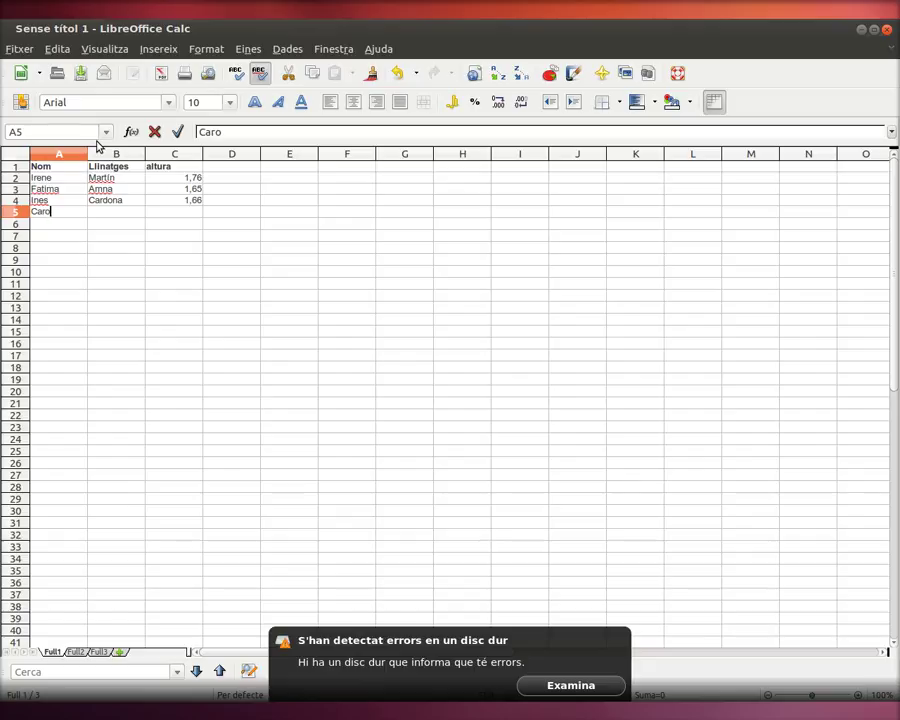
Step: Add a fourth person with height 1,54 in row 5
key("Tab")
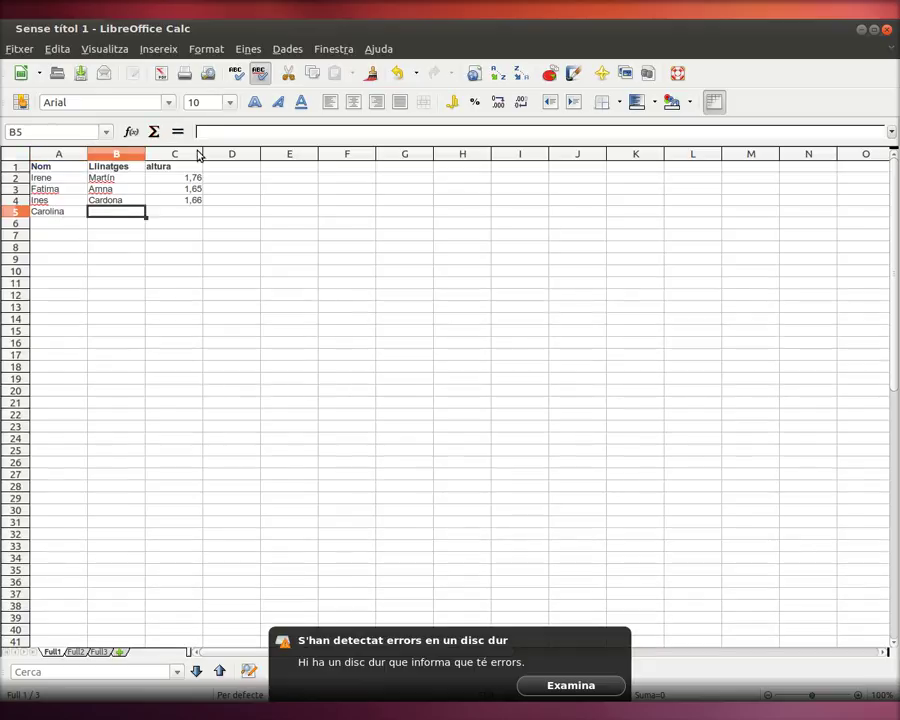
key("Tab")
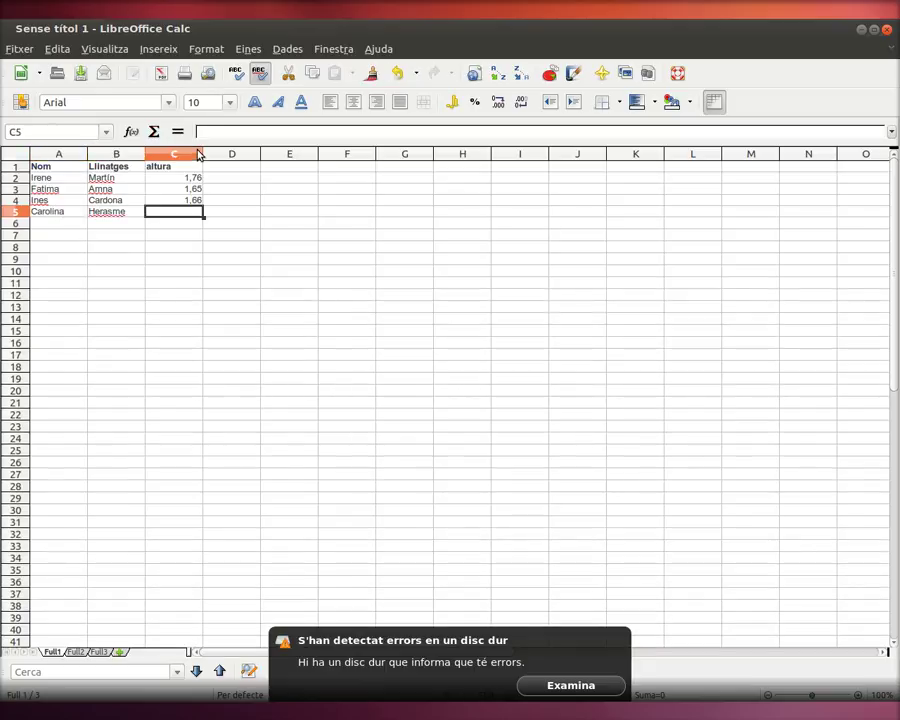
type("1,54")
key("Tab")
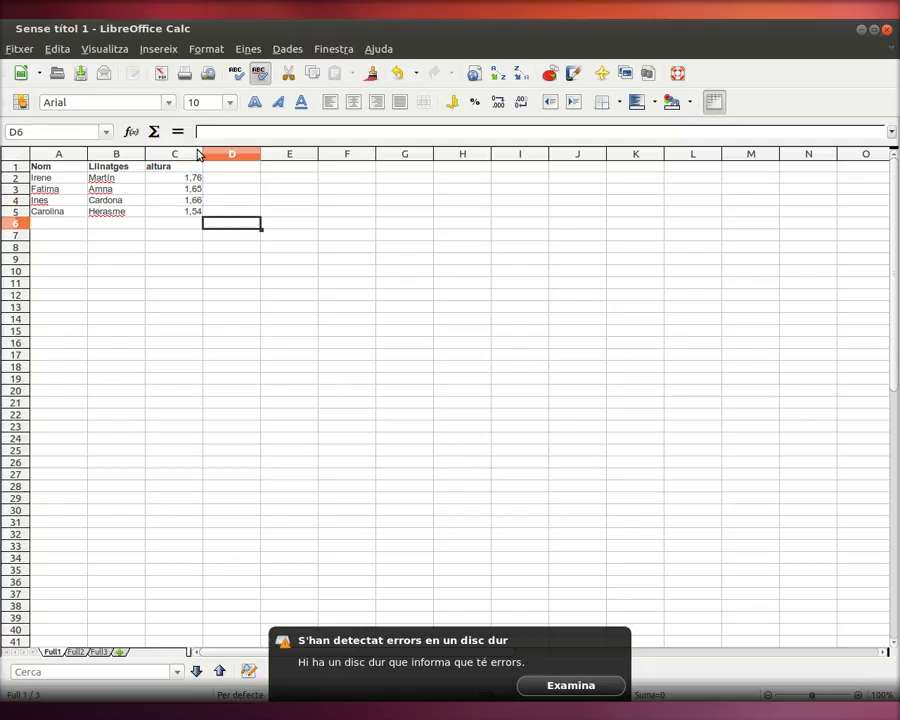
key("Return")
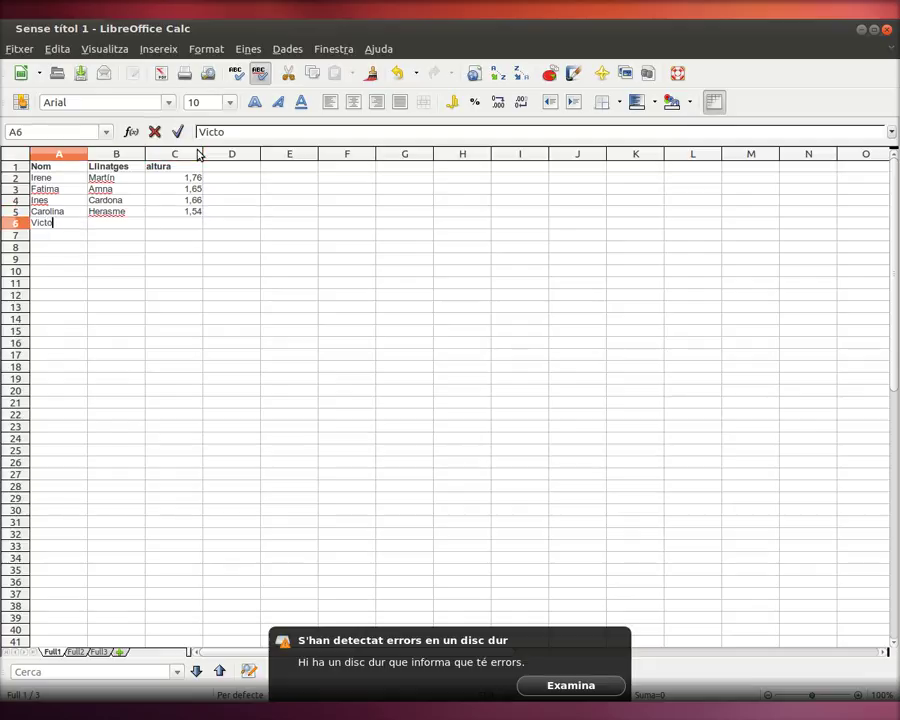
Step: Add a fifth person with height 1,71 in row 6
key("Tab")
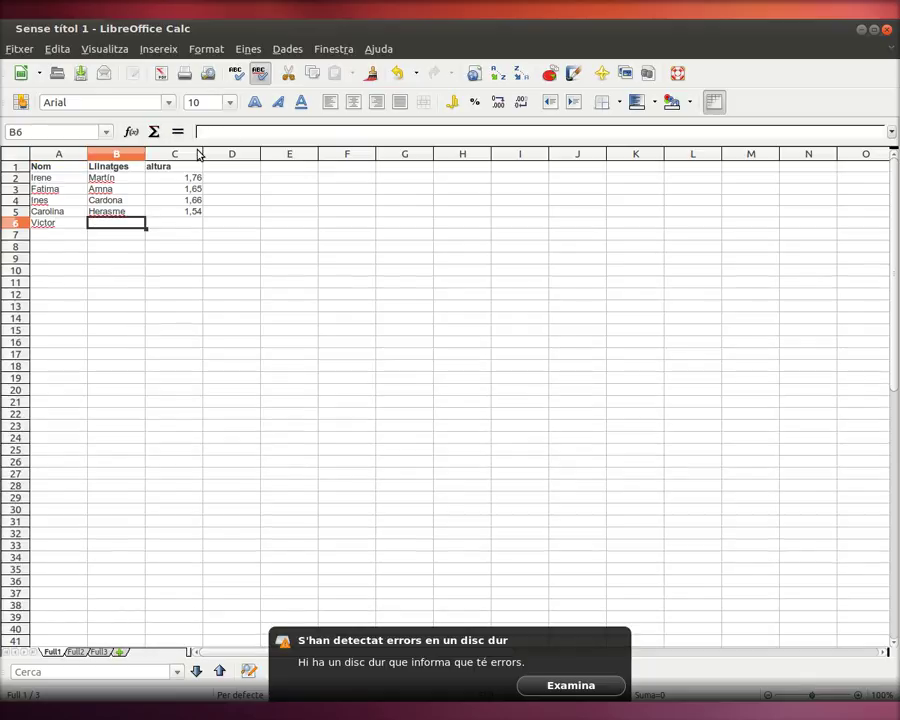
key("Tab")
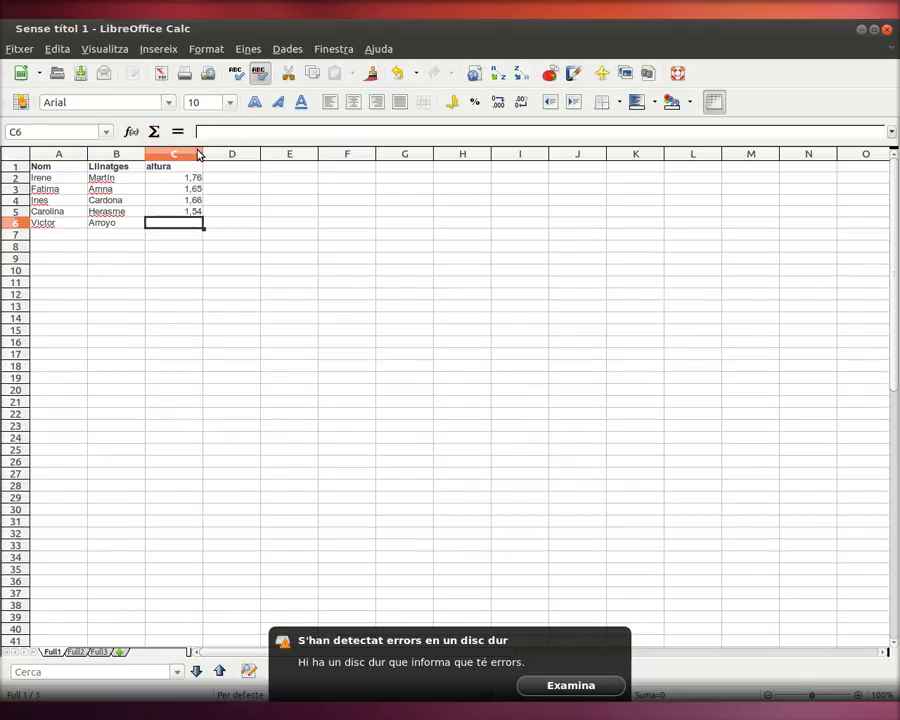
type("1,")
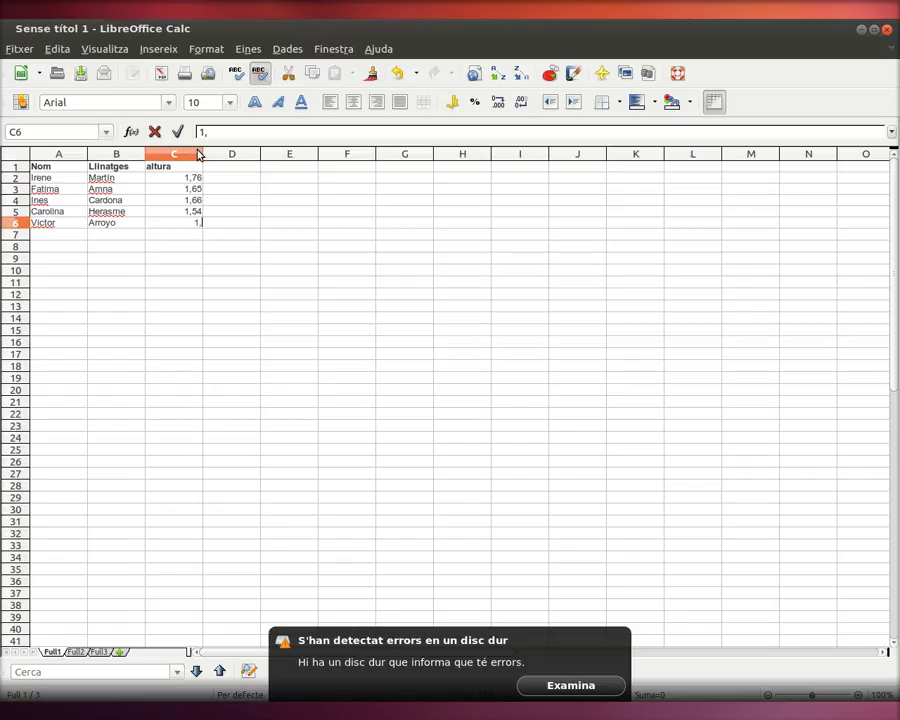
type("71")
key("Return")
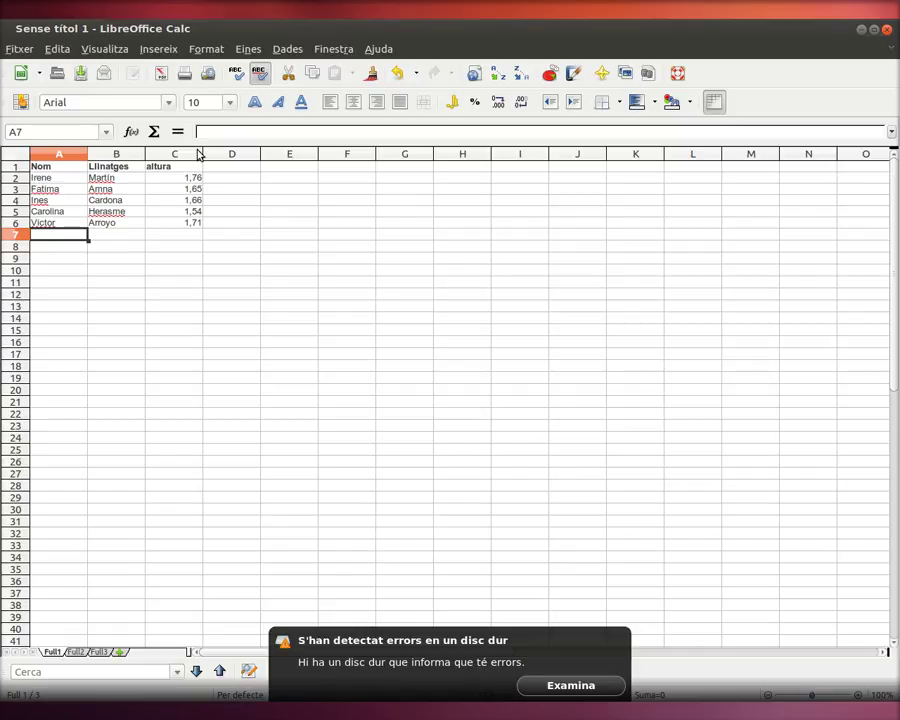
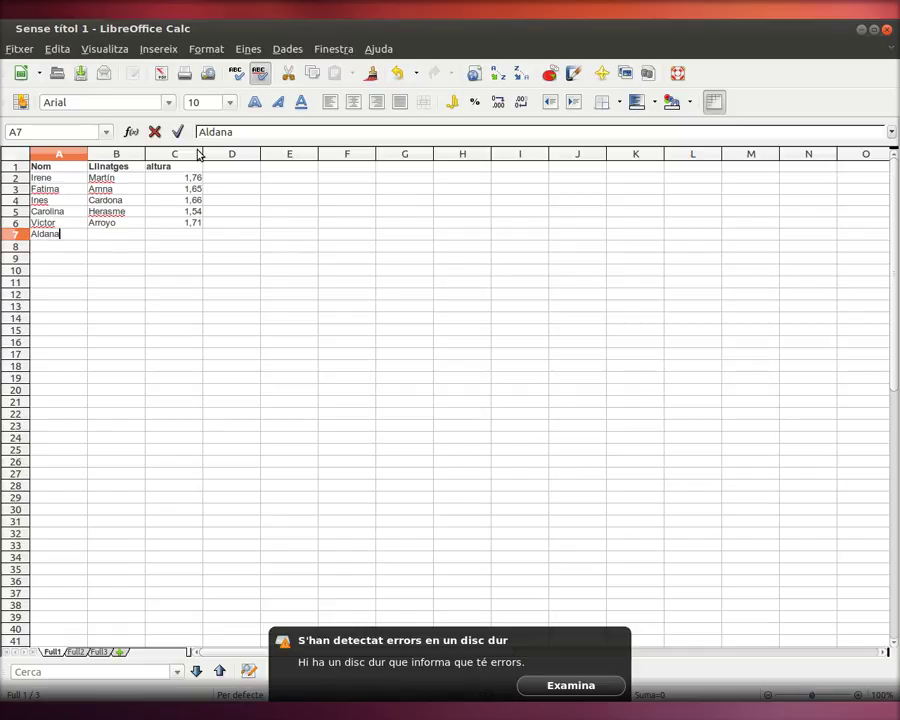
Step: Add a sixth person with height 1,61 in row 7
key("Tab")
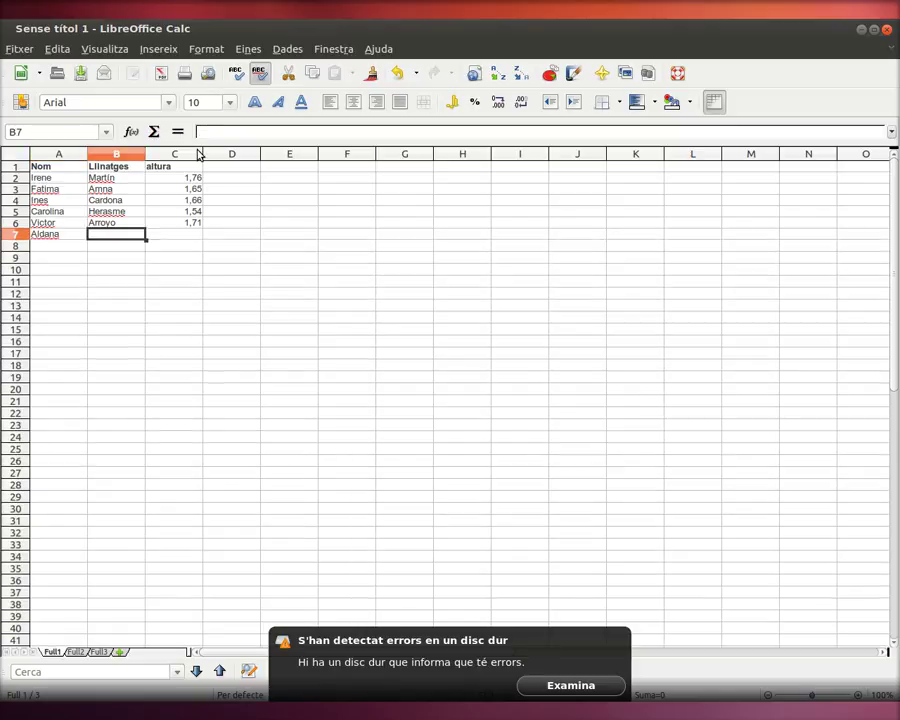
key("Tab")
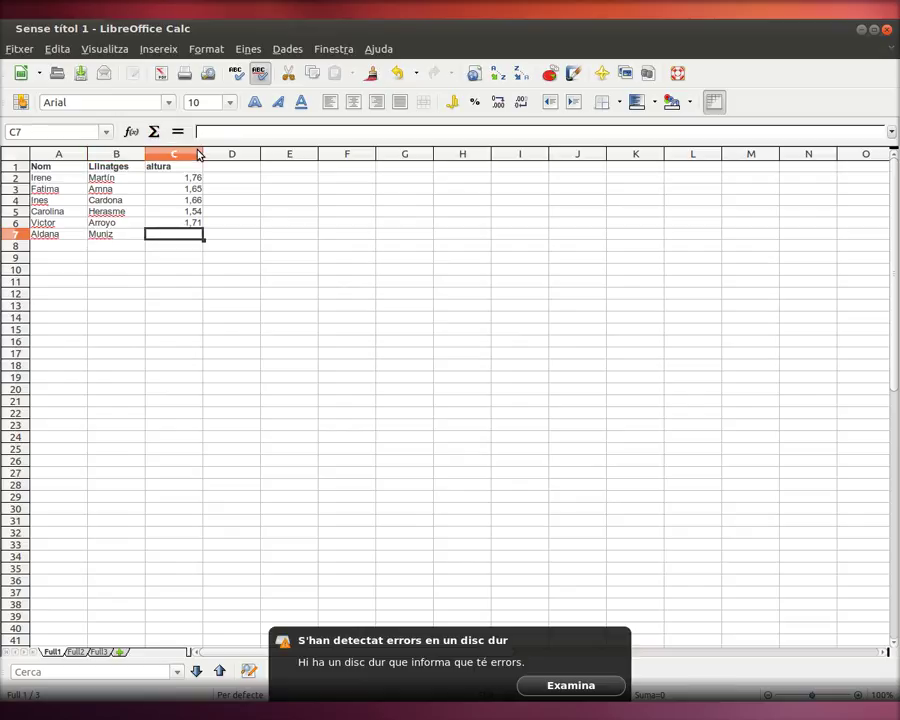
type("1,61")
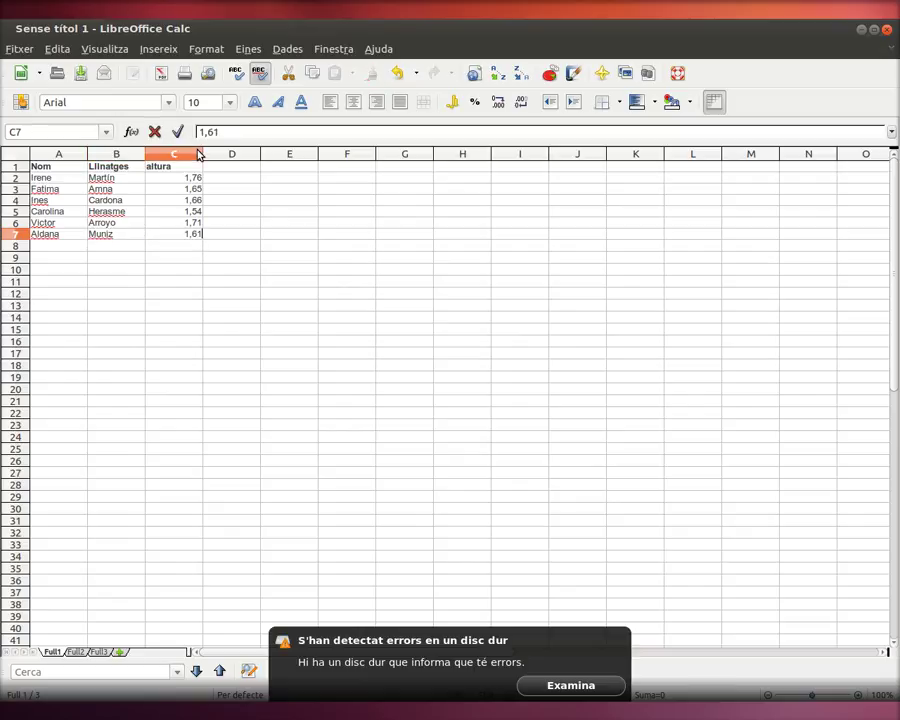
key("Return")
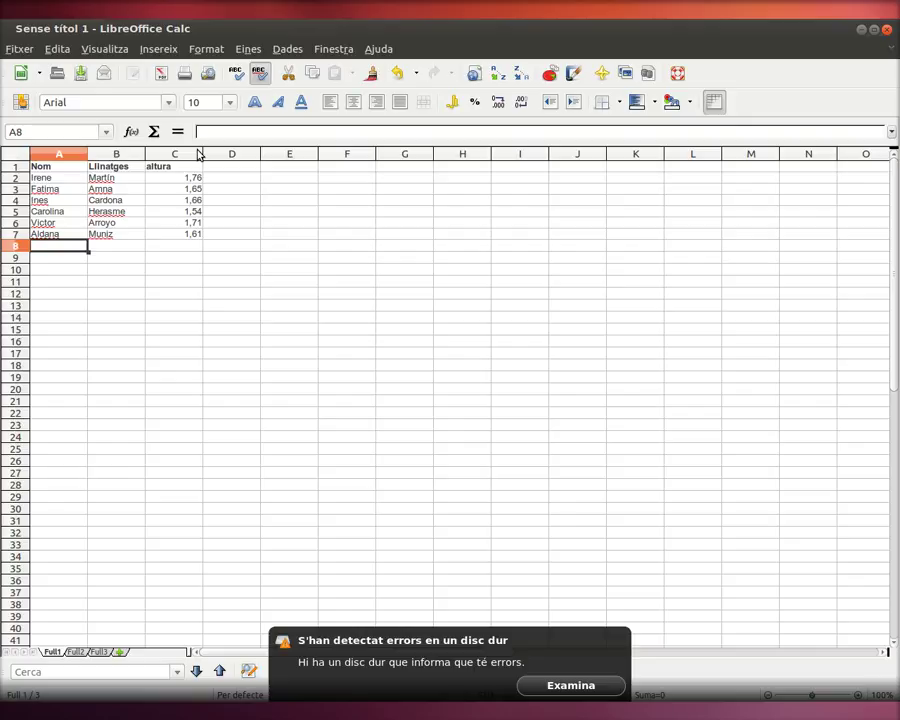
Step: Add a seventh person with height 1,60 in row 8
type("Car")
key("BackSpace")
key("BackSpace")
key("BackSpace")
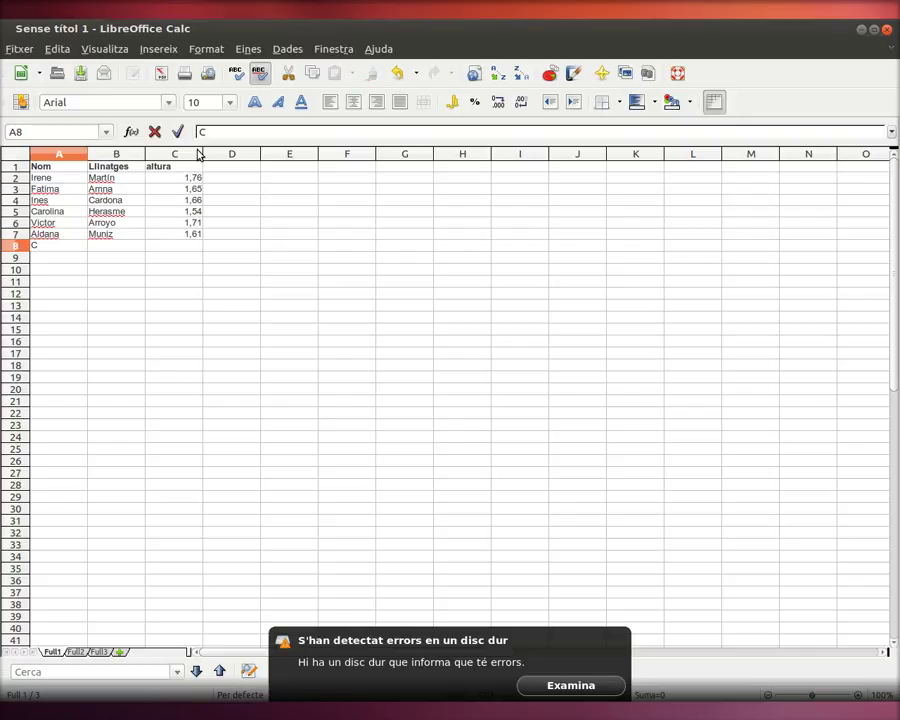
key("Tab")
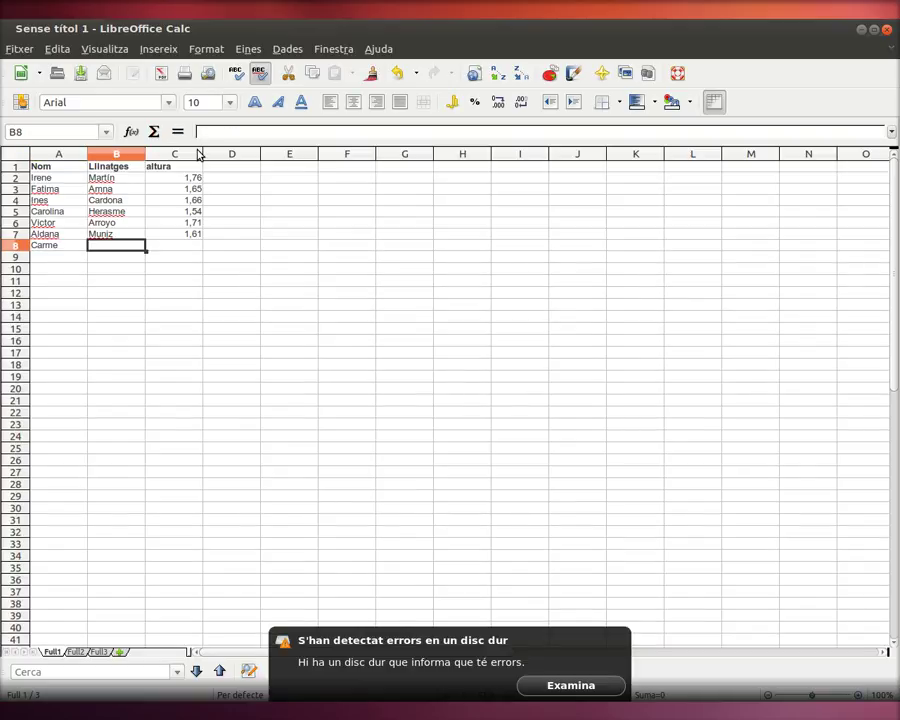
key("Tab")
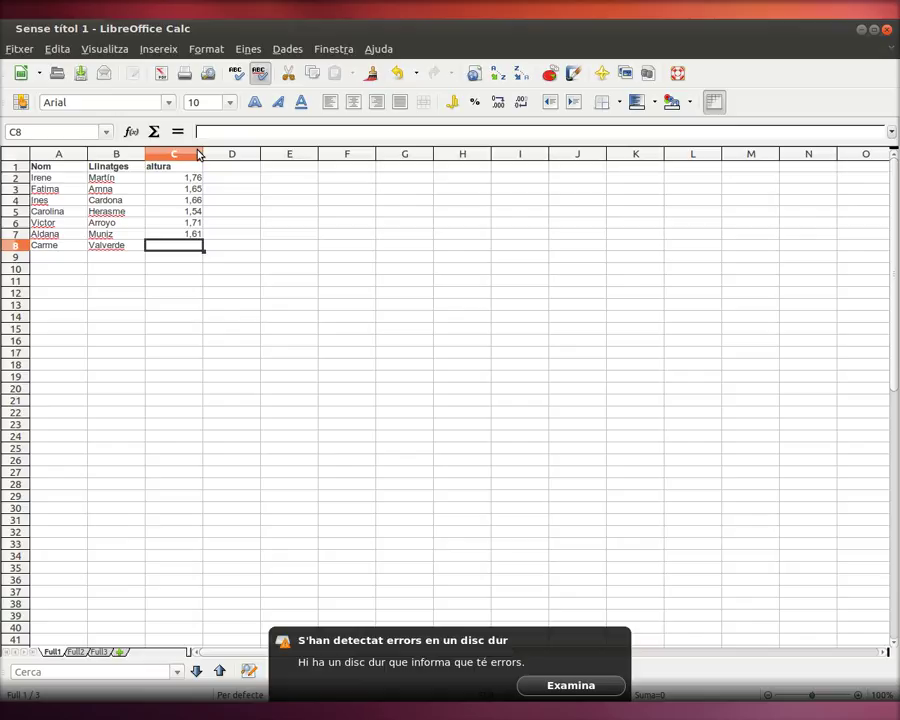
type("1,60")
key("Return")
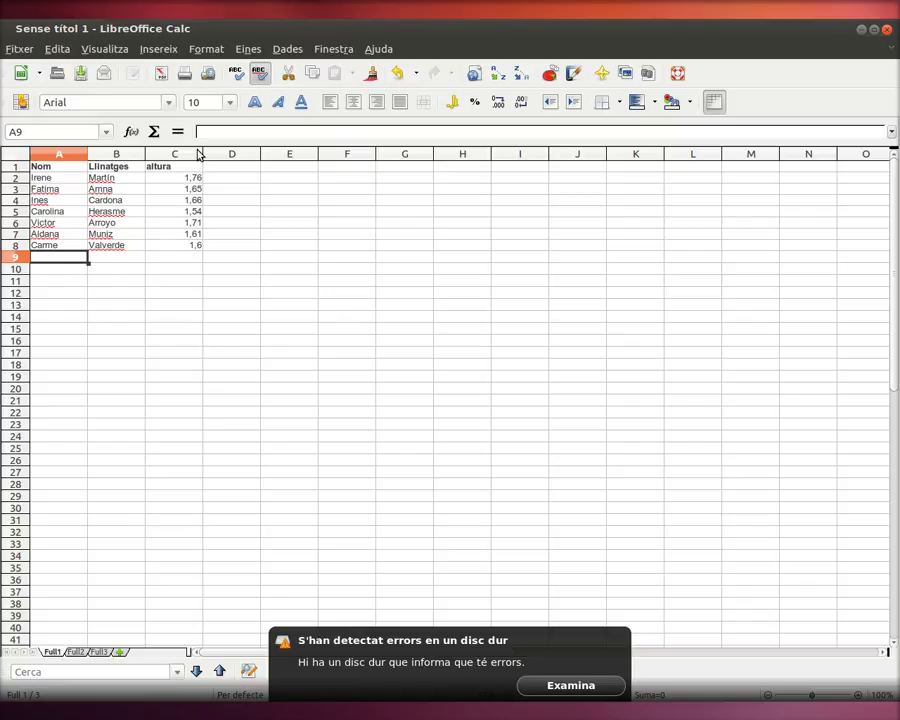
key("Right")
key("Right")
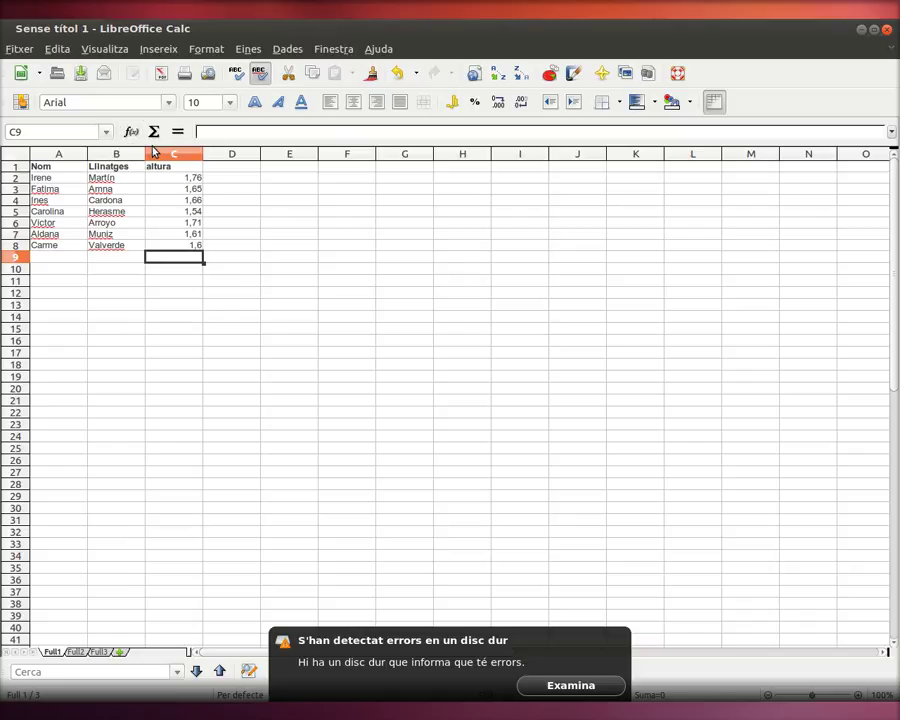
Step: Select the heights C2:C8, then settle on the empty cell C9 below them
type("=")
key("BackSpace")
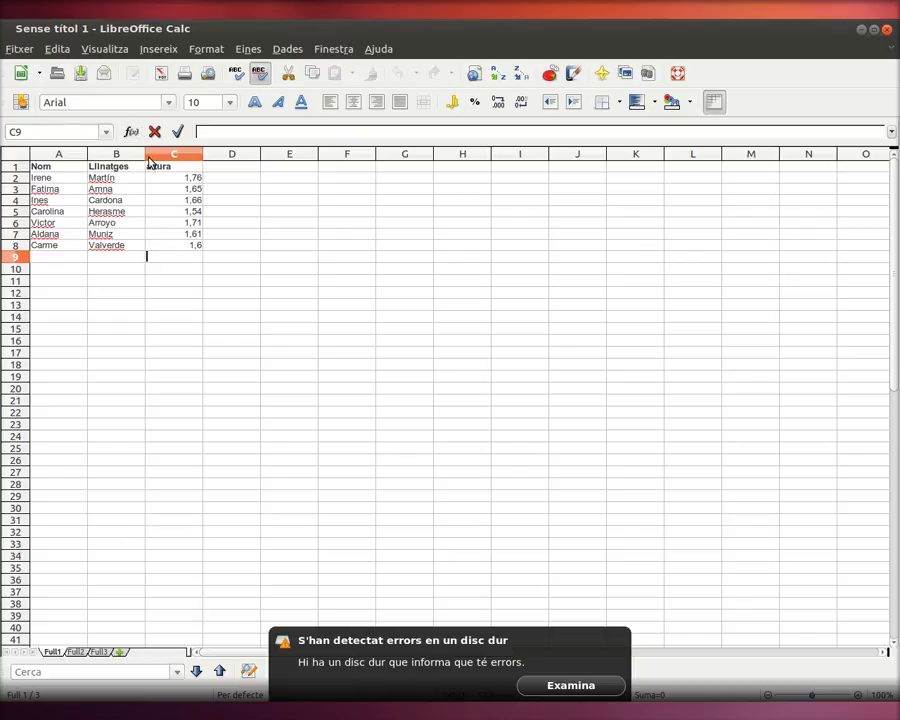
left_click(193, 179)
left_click_drag(193, 179, 193, 253)
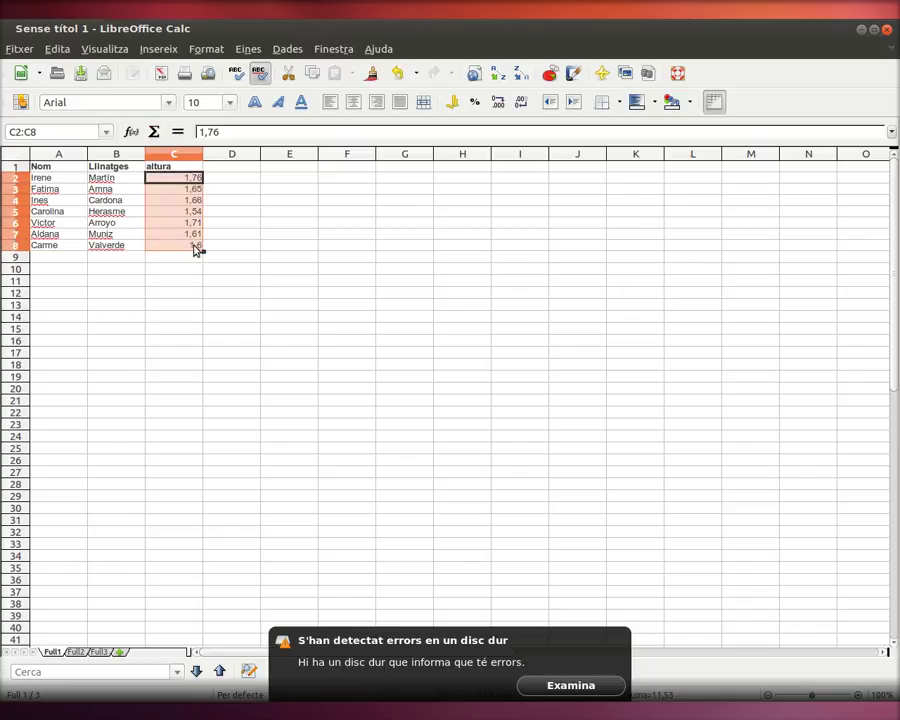
left_click(289, 246)
left_click(193, 258)
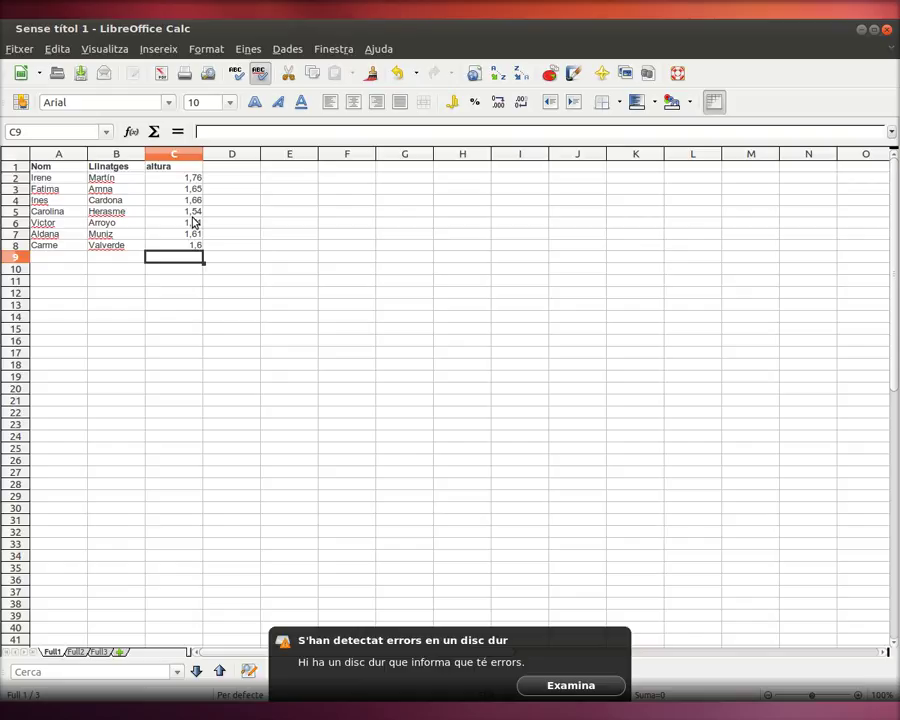
Step: Enter =MITJANA(C2:C8) in C9 to get the mean height 1,647142857
type("=mit")
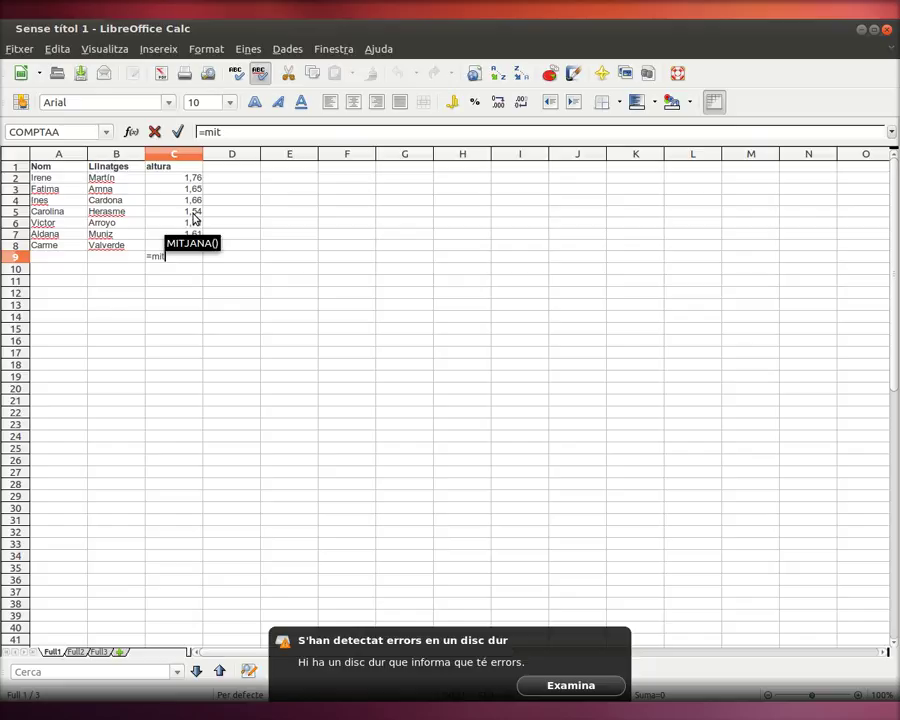
key("Return")
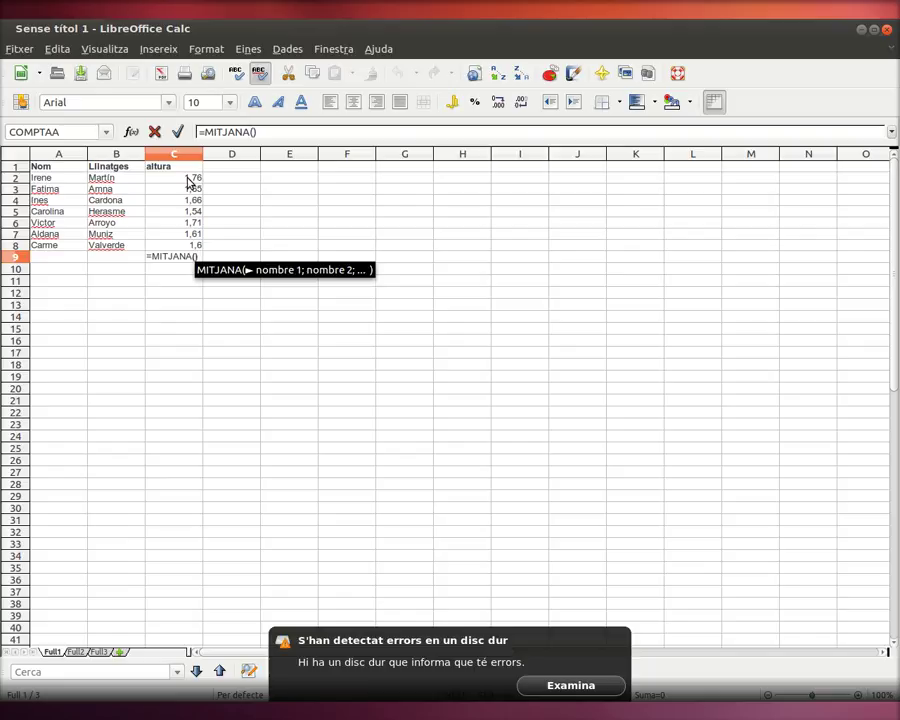
left_click_drag(190, 180, 193, 246)
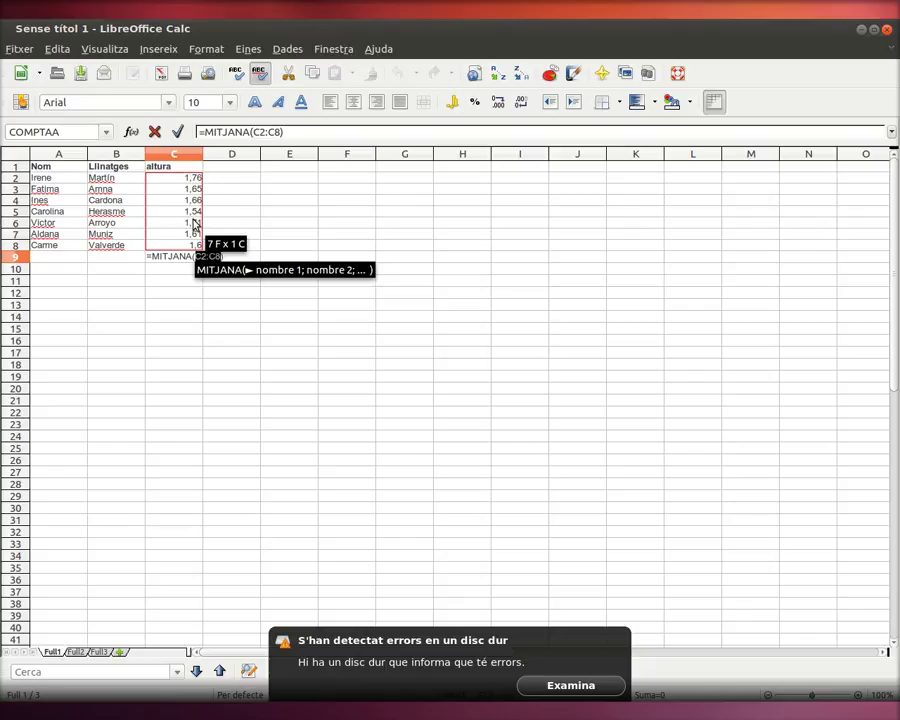
key("Return")
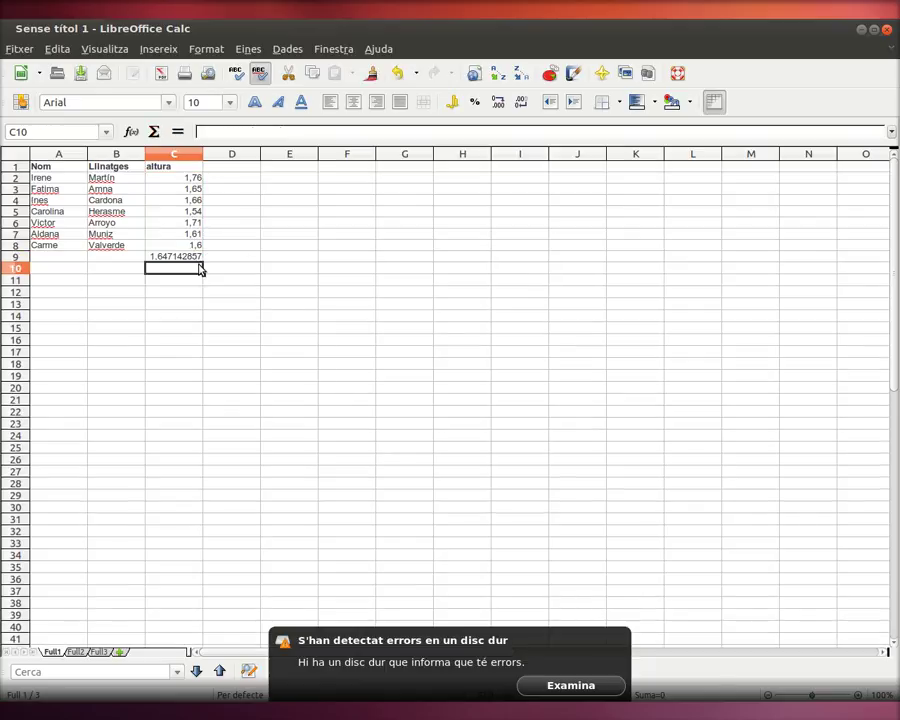
left_click(195, 257)
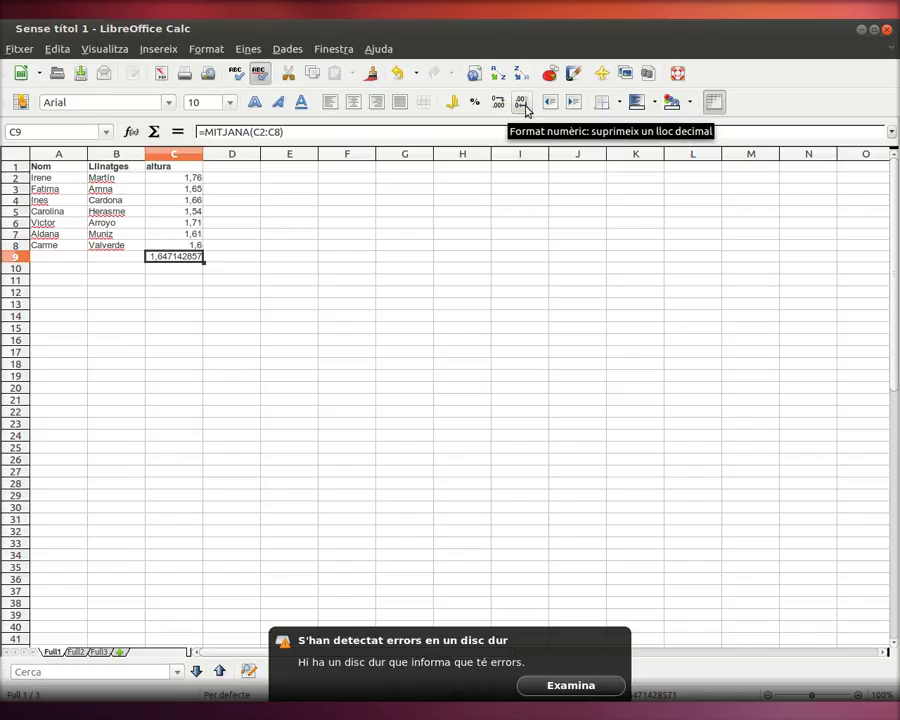
Step: Cut the mean in C9 to two decimal places so it reads 1,65
left_click(523, 104)
left_click(523, 104)
left_click(523, 104)
left_click(523, 104)
left_click(523, 104)
left_click(523, 104)
left_click(523, 104)
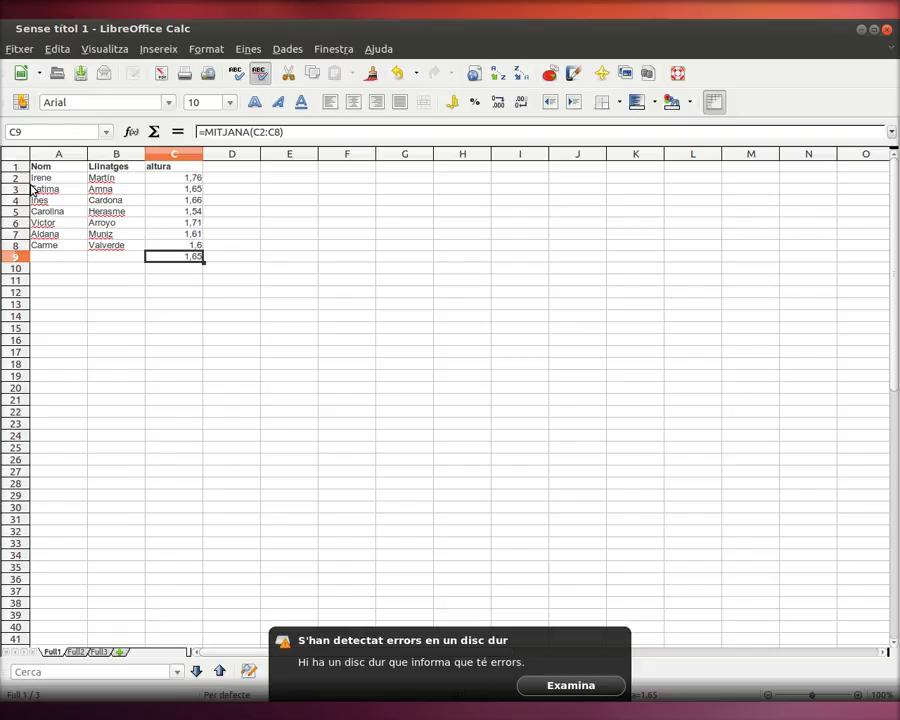
Step: Insert a new empty row 9 above the mean
right_click(15, 257)
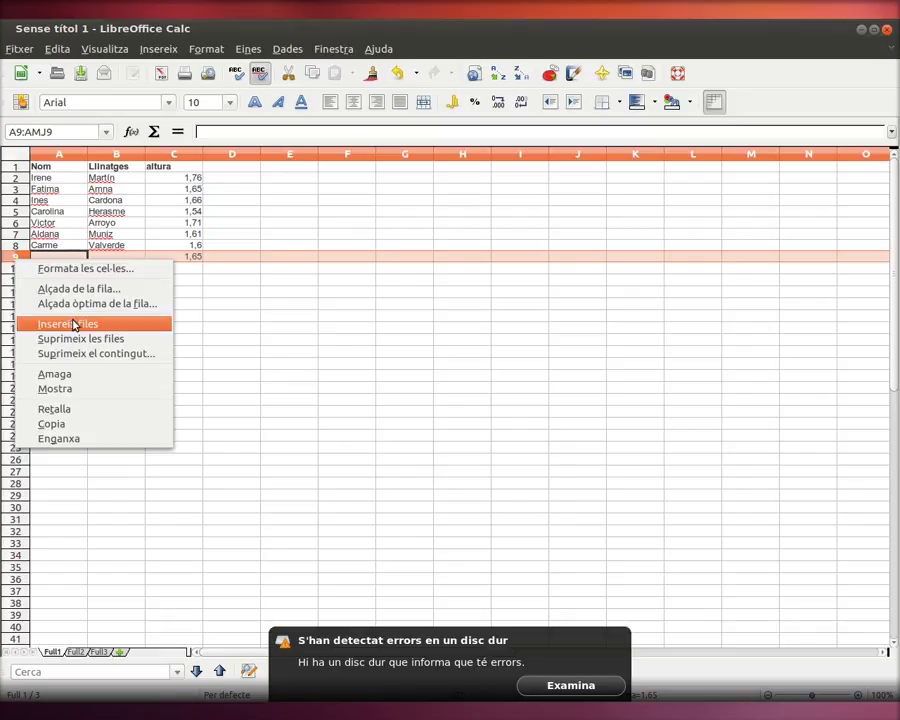
left_click(72, 324)
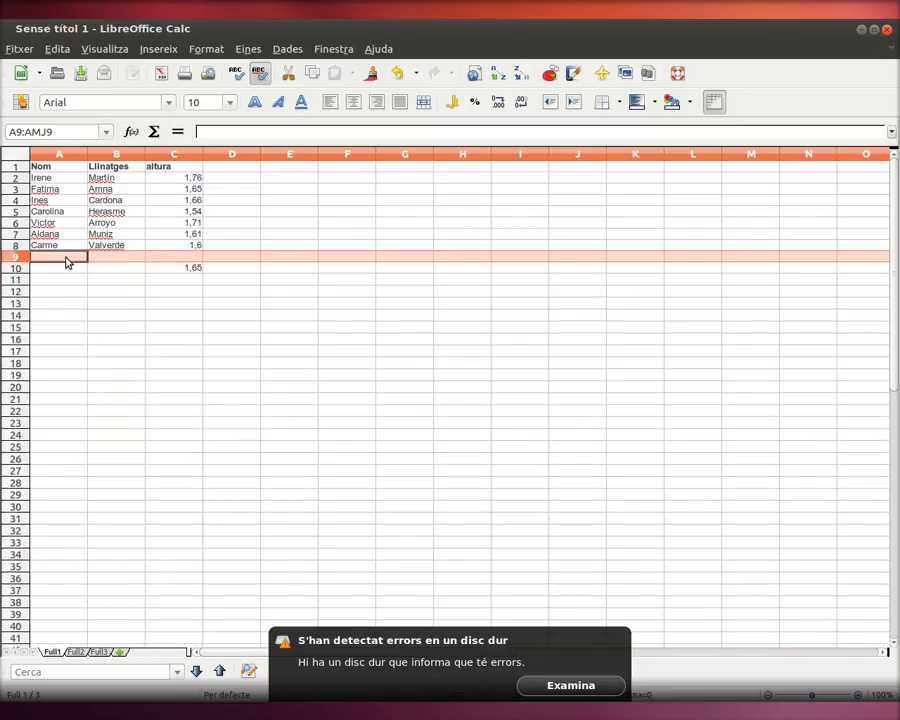
left_click(65, 261)
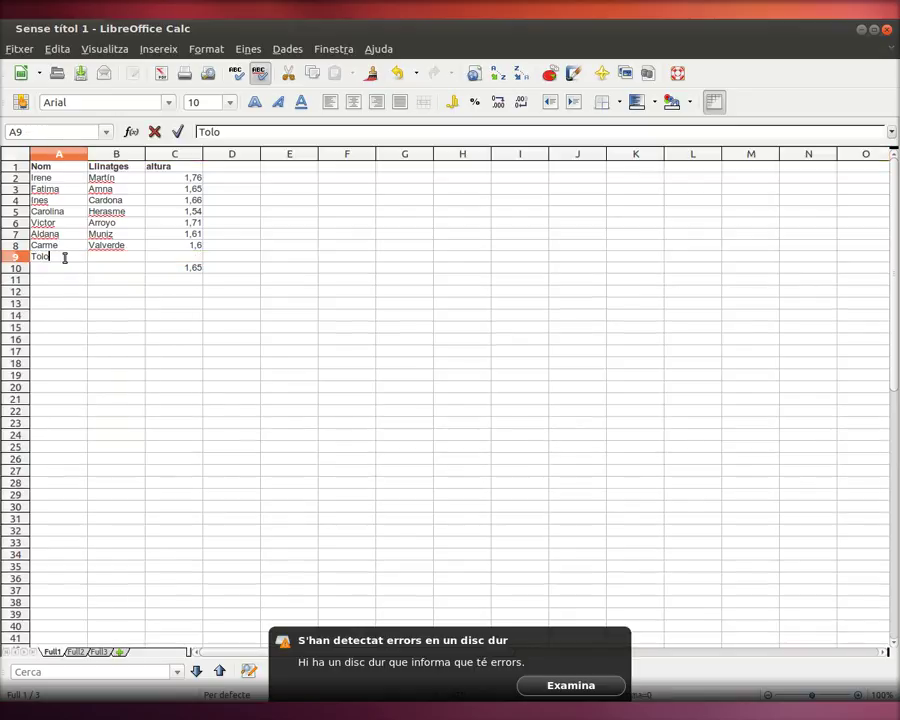
Step: Fill row 9 with an eighth person's first name, surname and height 1,76
key("Tab")
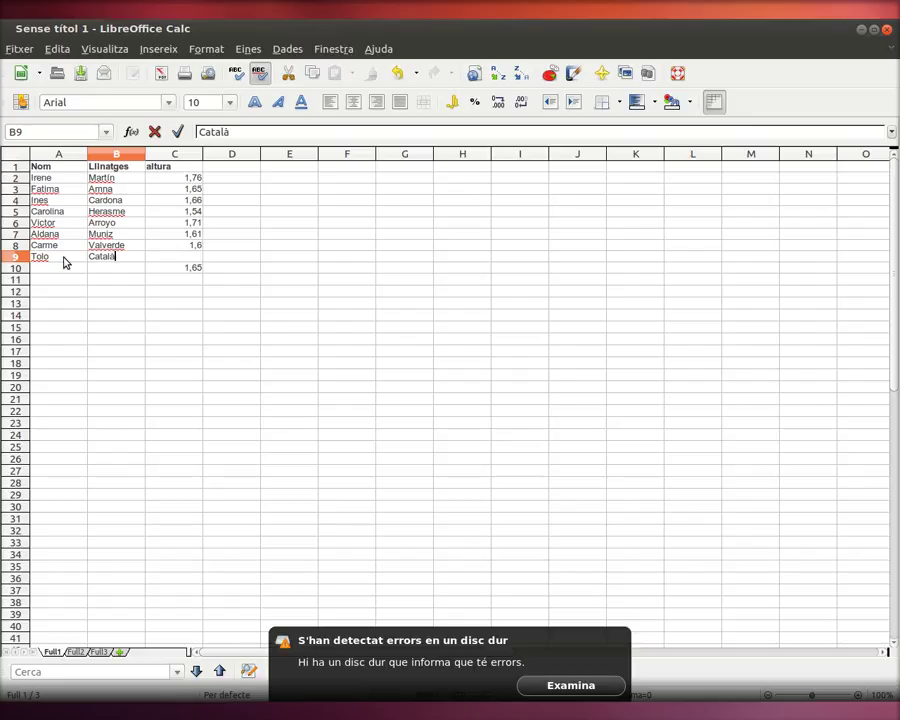
key("Tab")
type("1")
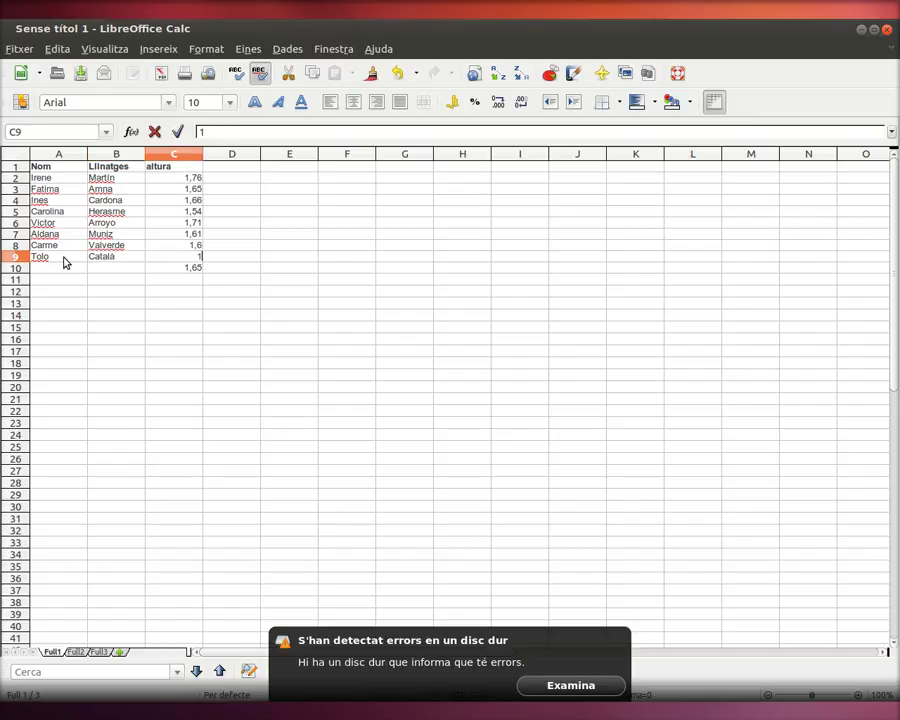
type(",76")
key("Return")
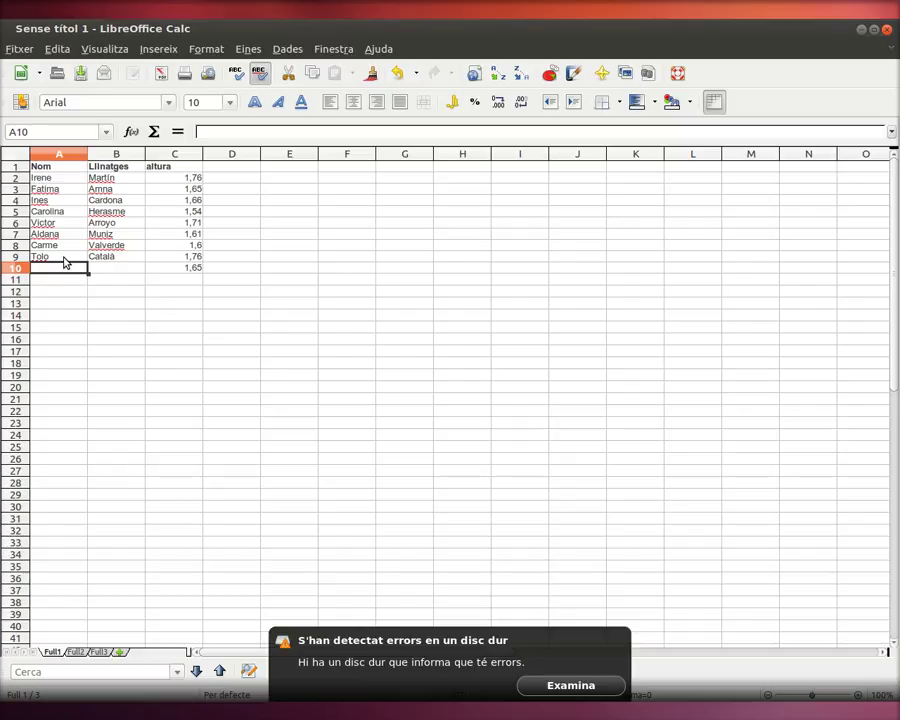
key("Right")
key("Right")
key("Right")
key("Left")
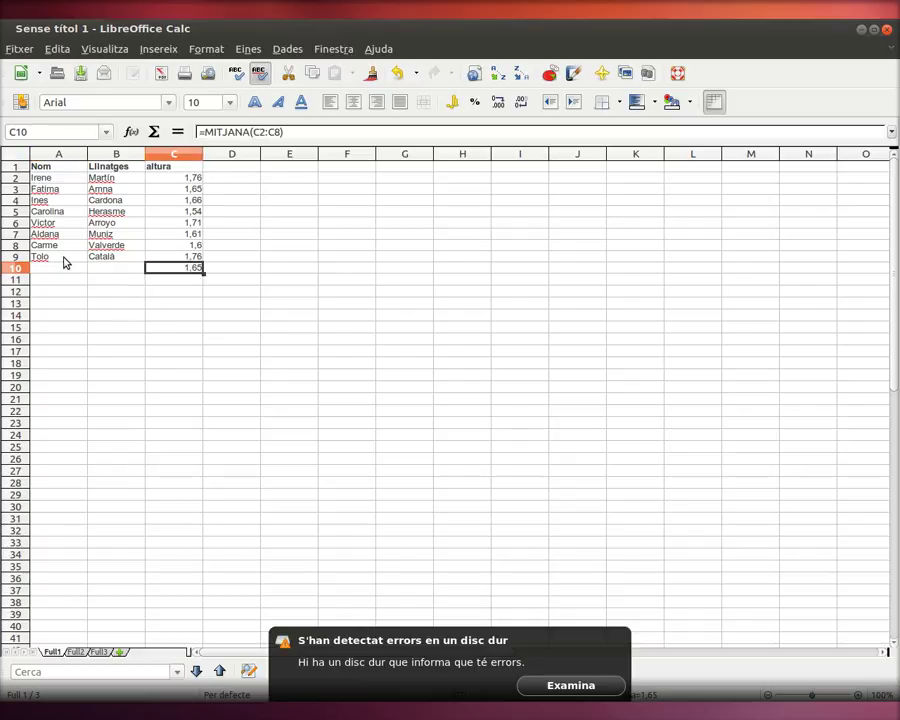
Step: Extend the mean in C10 to =MITJANA(C2:C9) so it shows 1,66
double_click(182, 272)
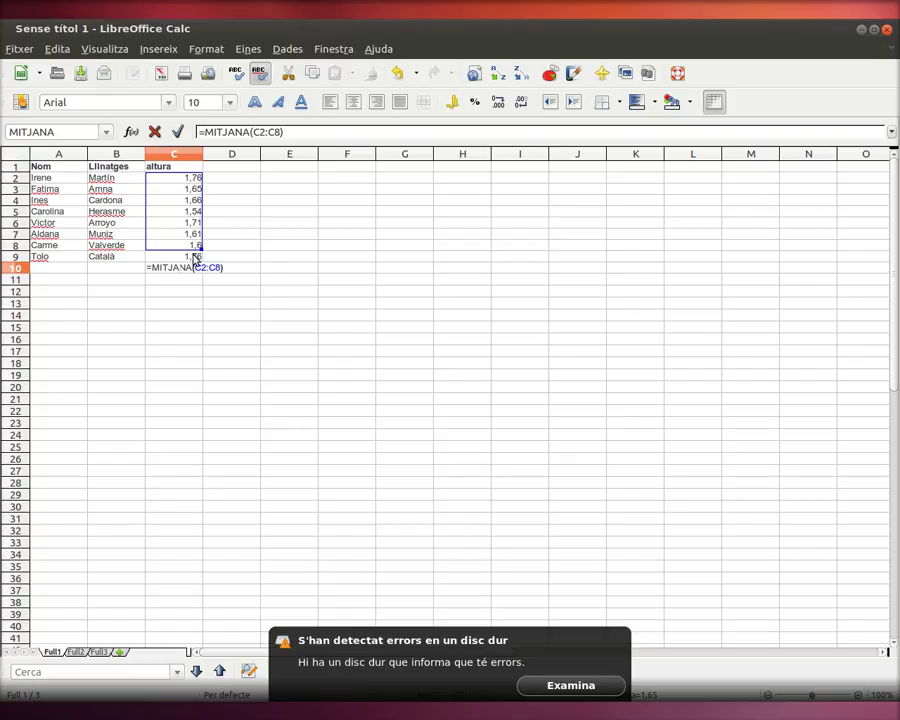
left_click_drag(201, 249, 201, 255)
key("Return")
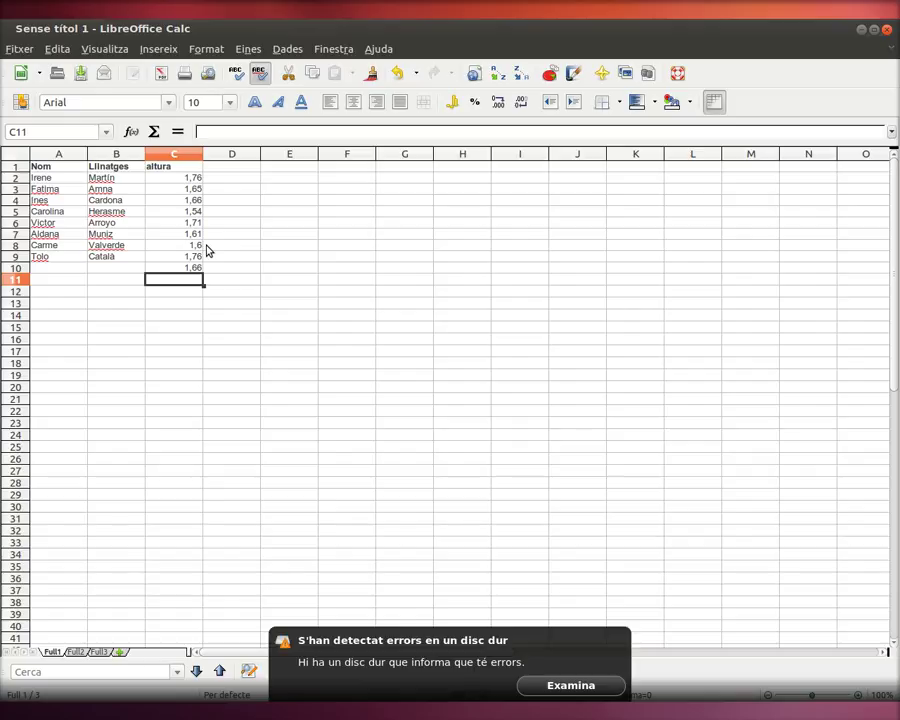
left_click(226, 270)
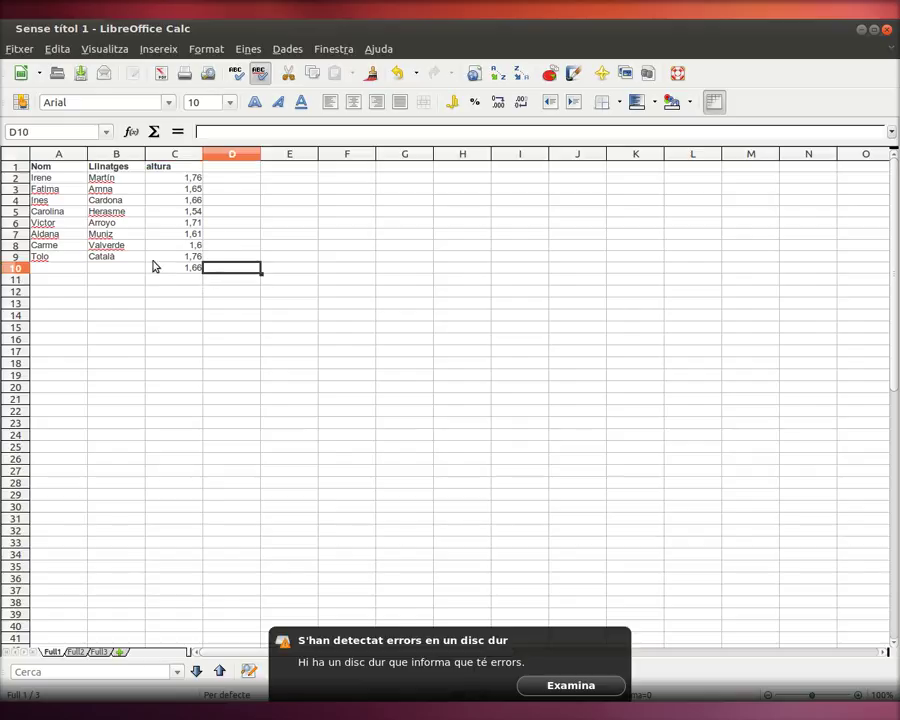
Step: Sort the table A1:C9 by altura in ascending order
left_click_drag(57, 170, 193, 257)
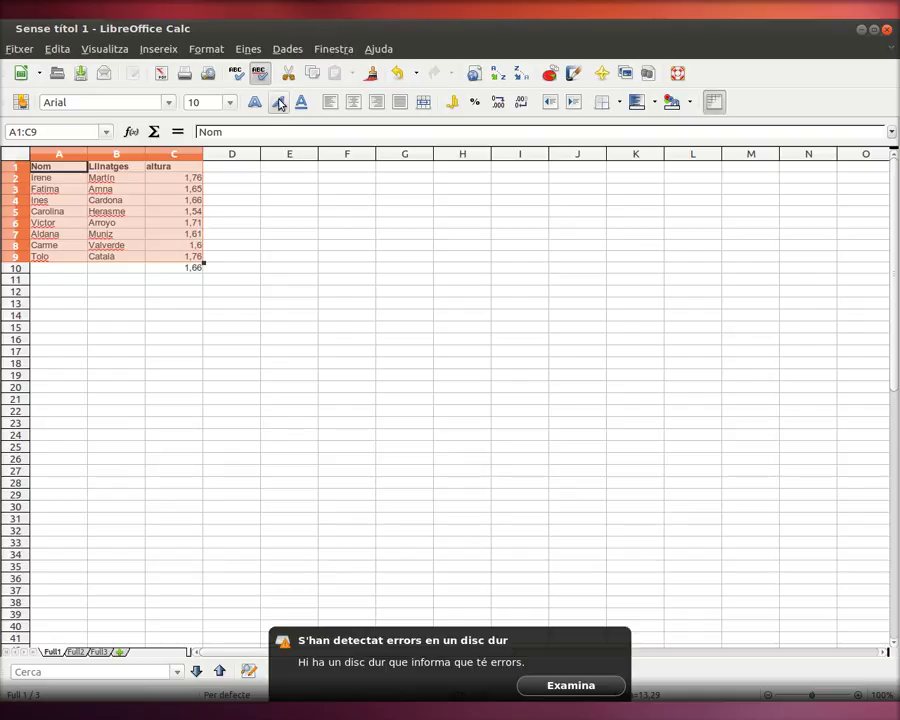
left_click(291, 55)
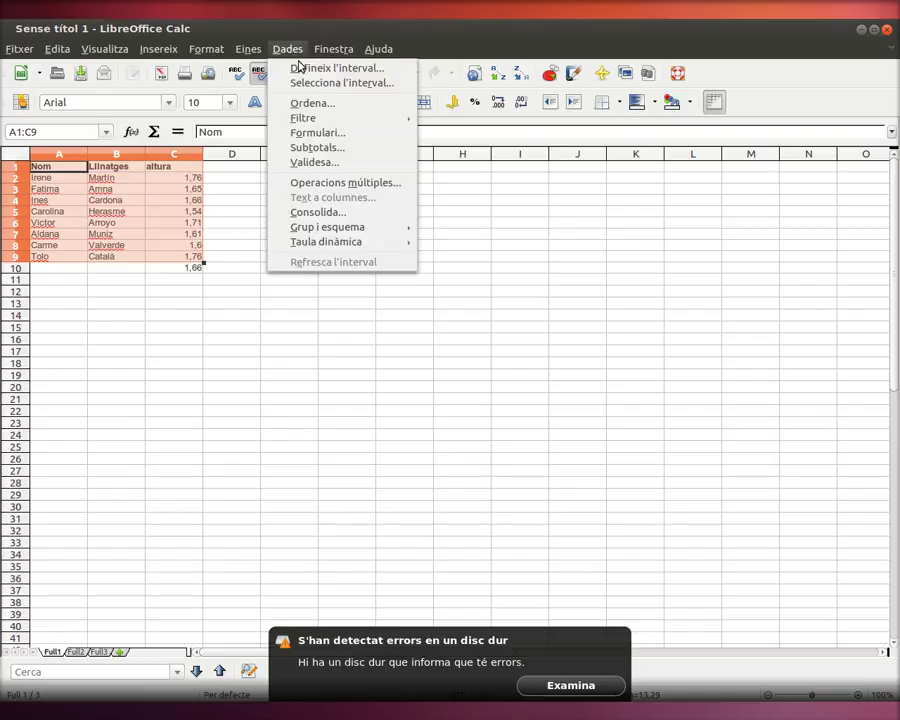
left_click(318, 105)
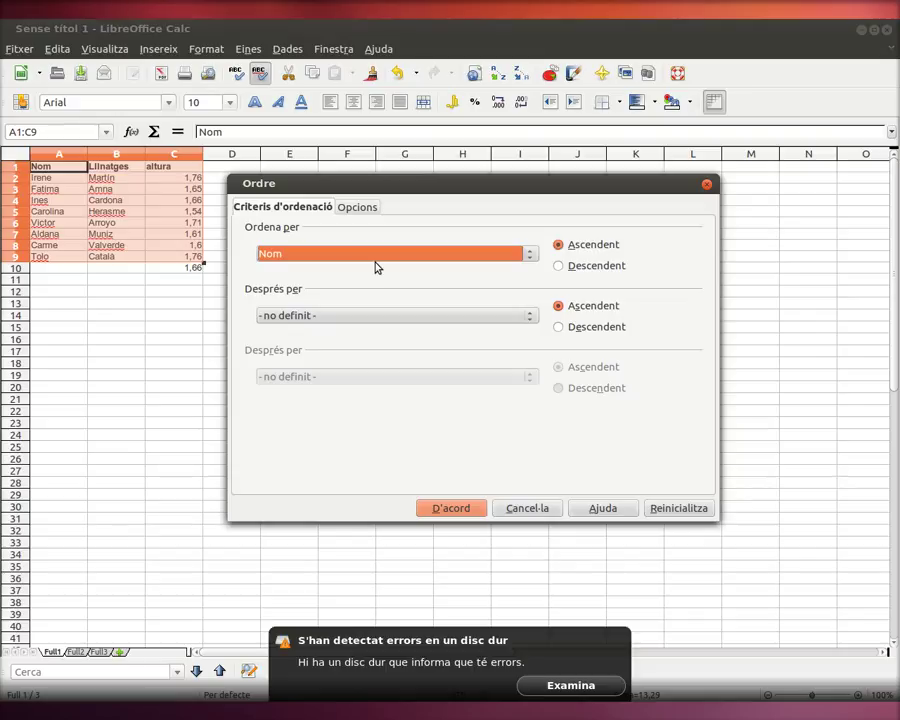
scroll(372, 262, "down", 2)
left_click(450, 508)
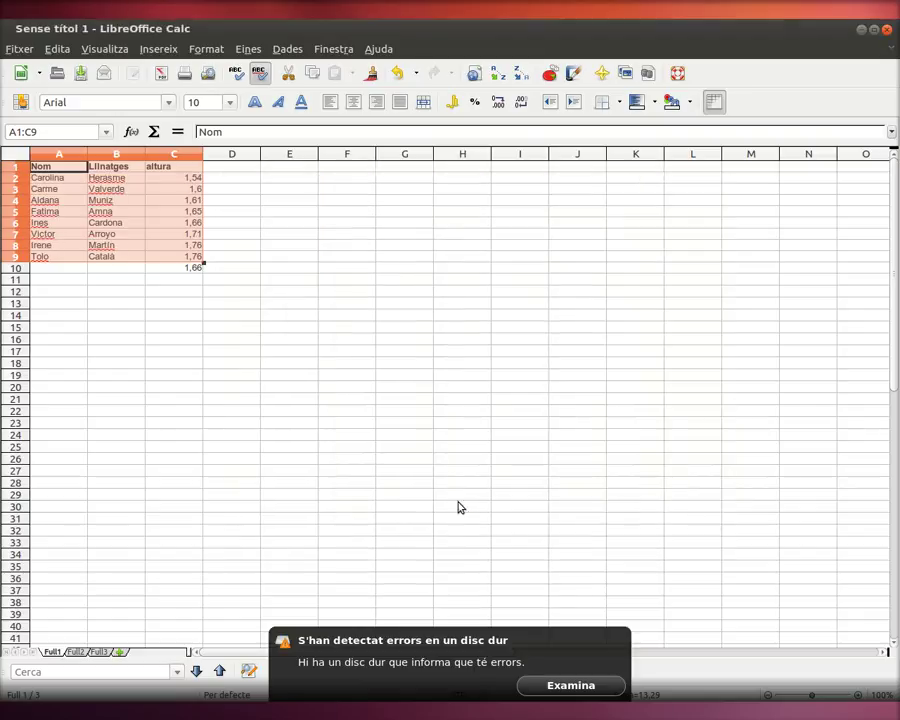
left_click(191, 179)
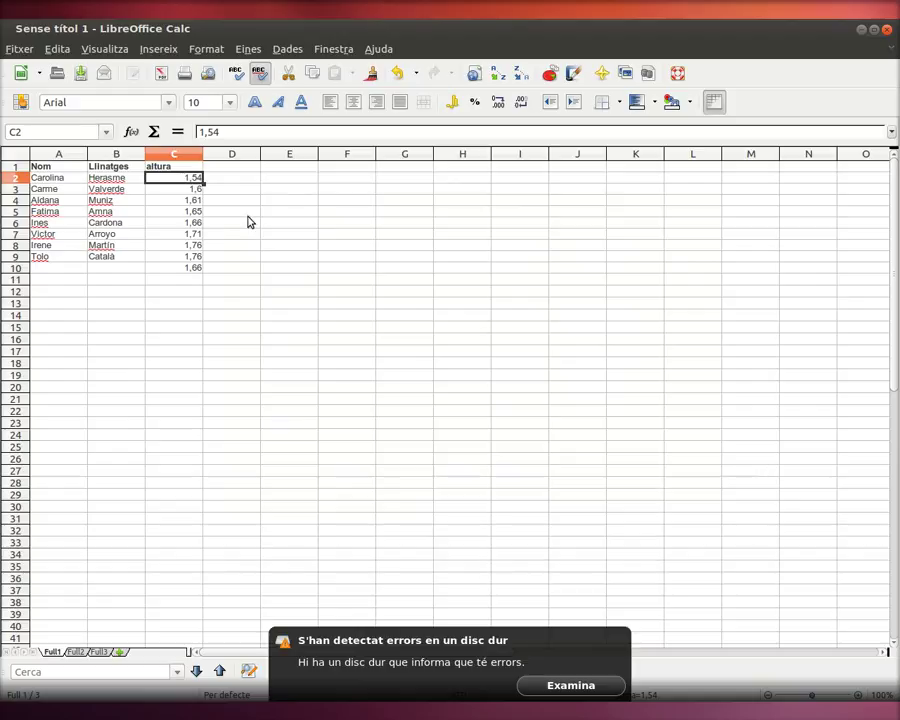
left_click(206, 257)
left_click(195, 257)
left_click(198, 247)
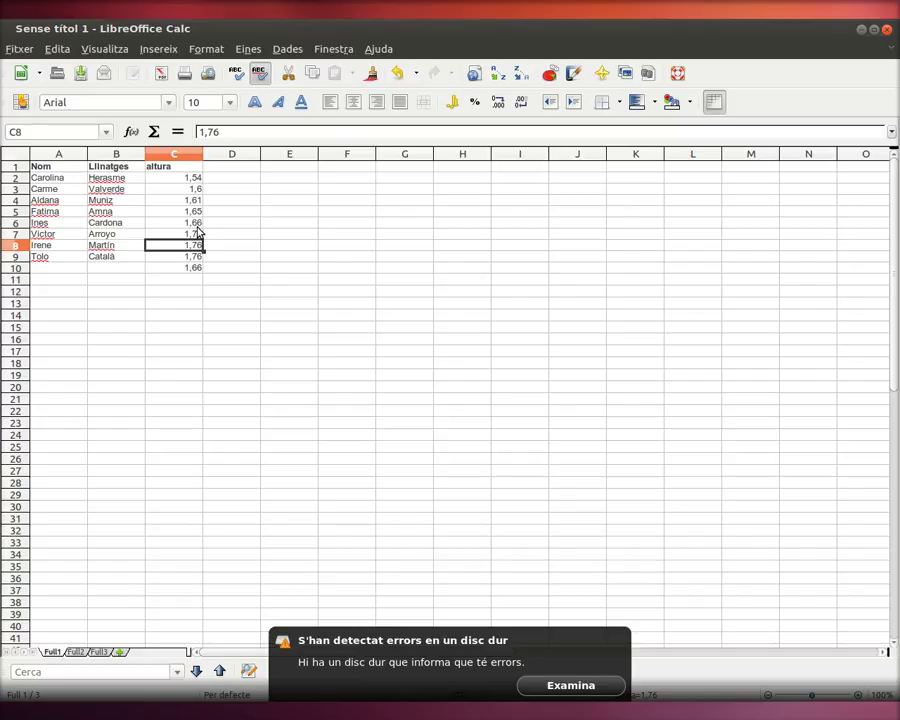
key("Down")
key("Down")
key("Down")
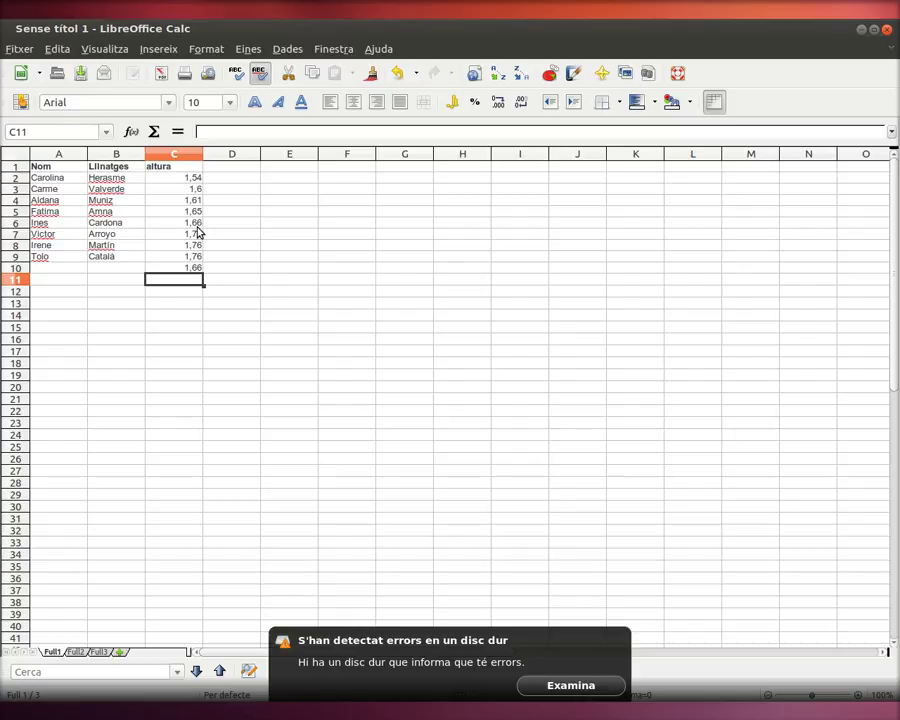
Step: Choose MEDIANA from the Estadística category in the Function Wizard for C11
type("=")
type("edia")
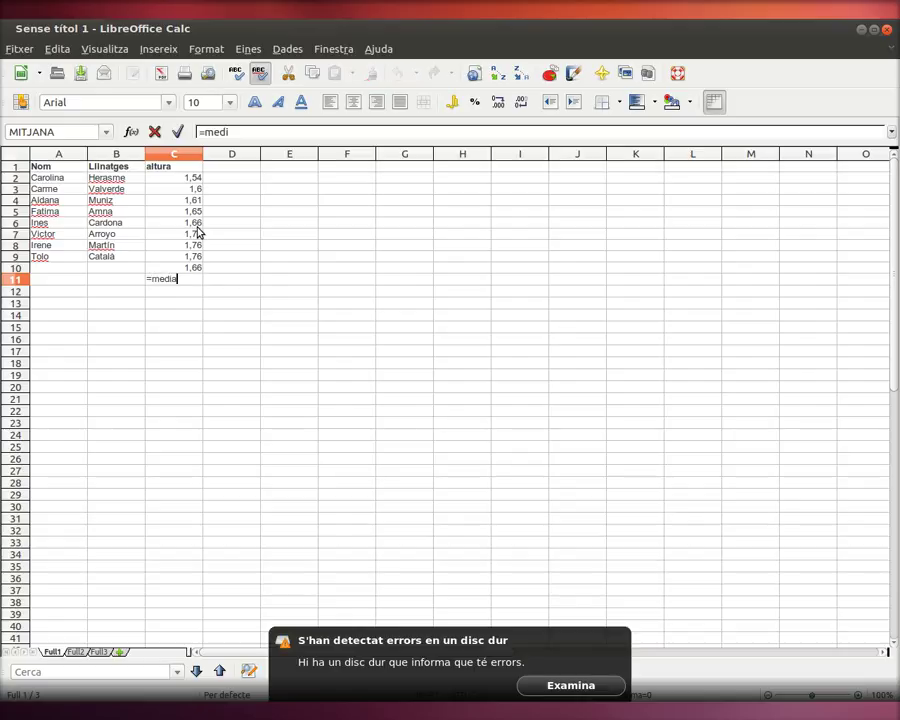
type("na")
key("BackSpace")
key("BackSpace")
key("BackSpace")
key("BackSpace")
key("BackSpace")
key("BackSpace")
key("BackSpace")
type("media")
key("BackSpace")
key("BackSpace")
key("BackSpace")
key("BackSpace")
key("BackSpace")
key("BackSpace")
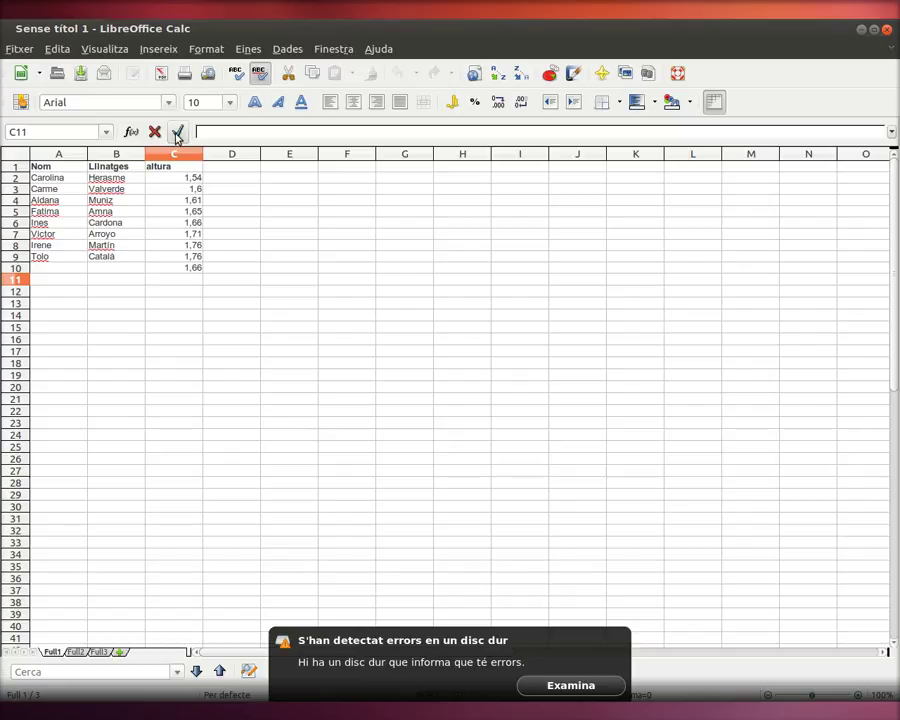
left_click(131, 131)
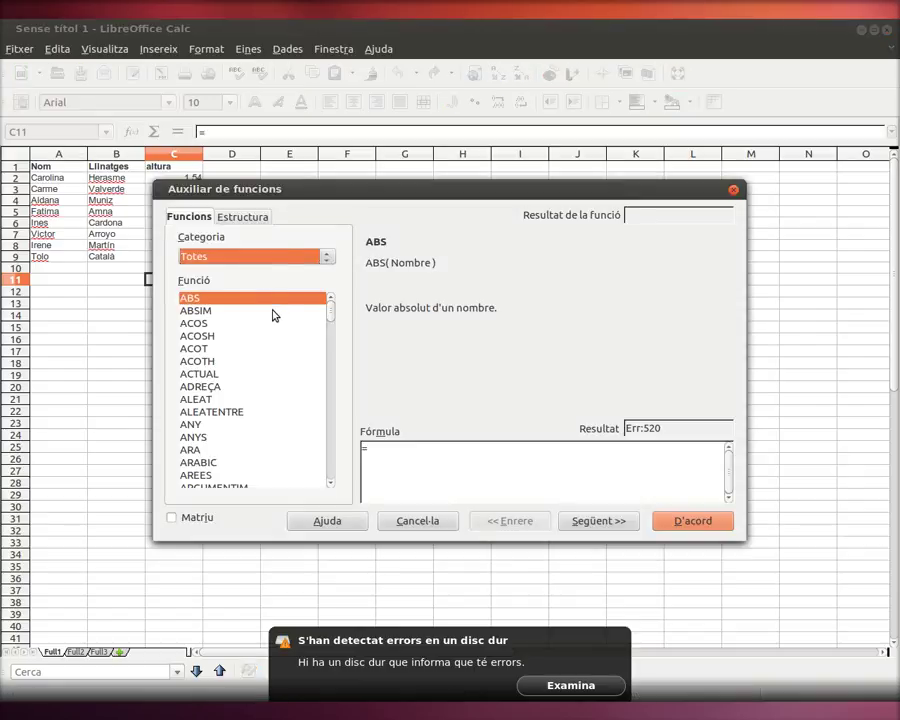
left_click(285, 258)
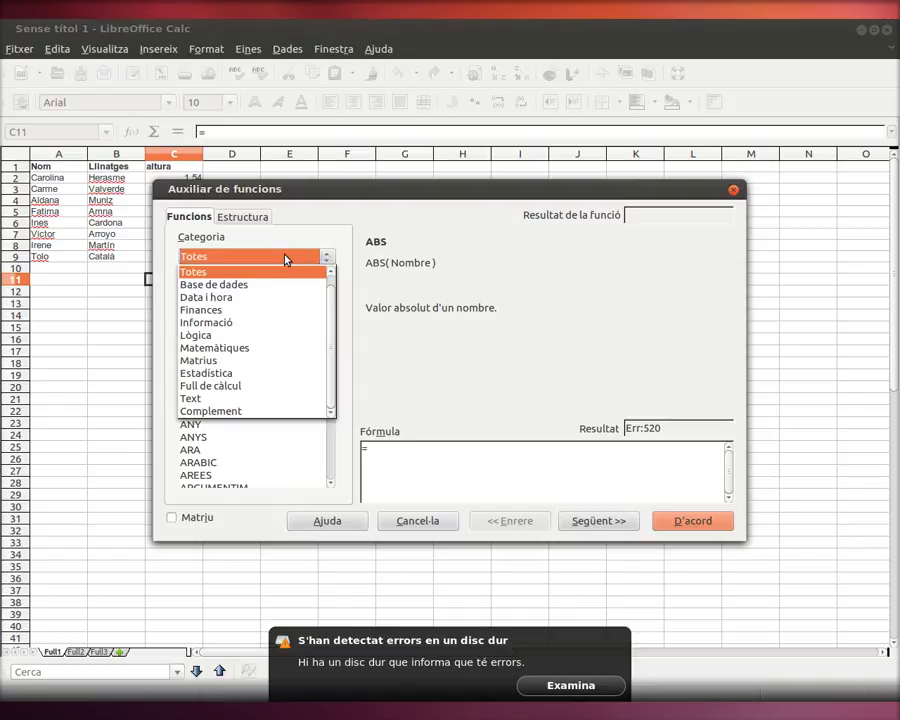
left_click(241, 377)
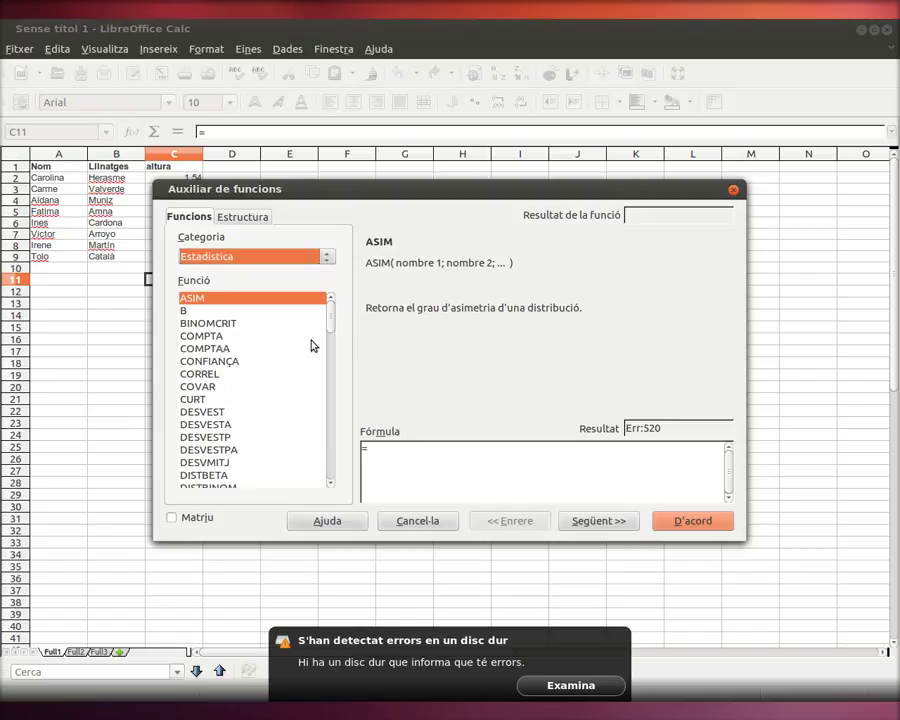
left_click_drag(332, 298, 333, 412)
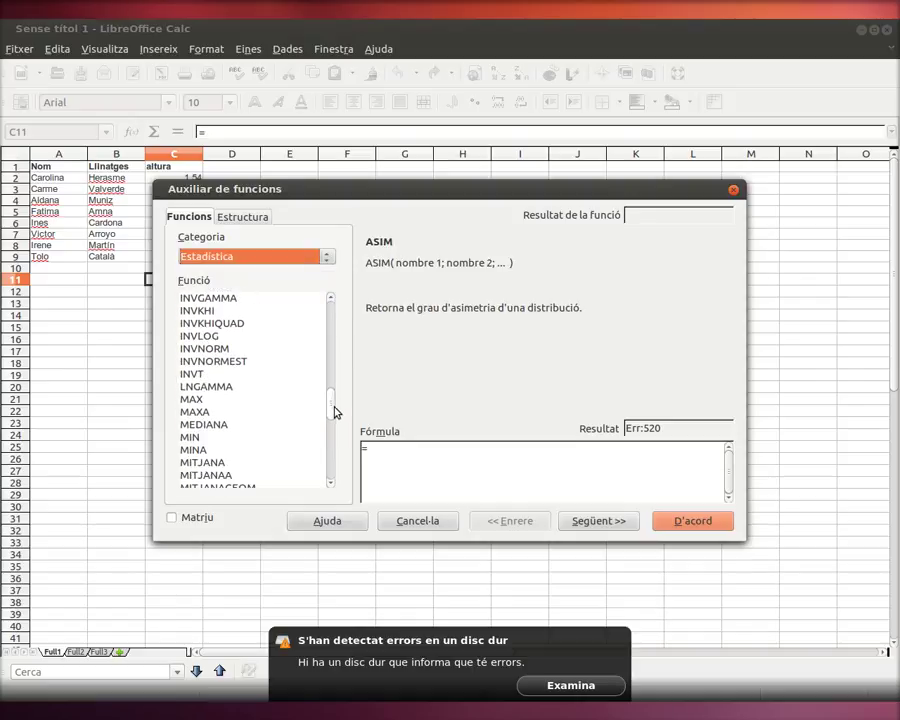
left_click(231, 430)
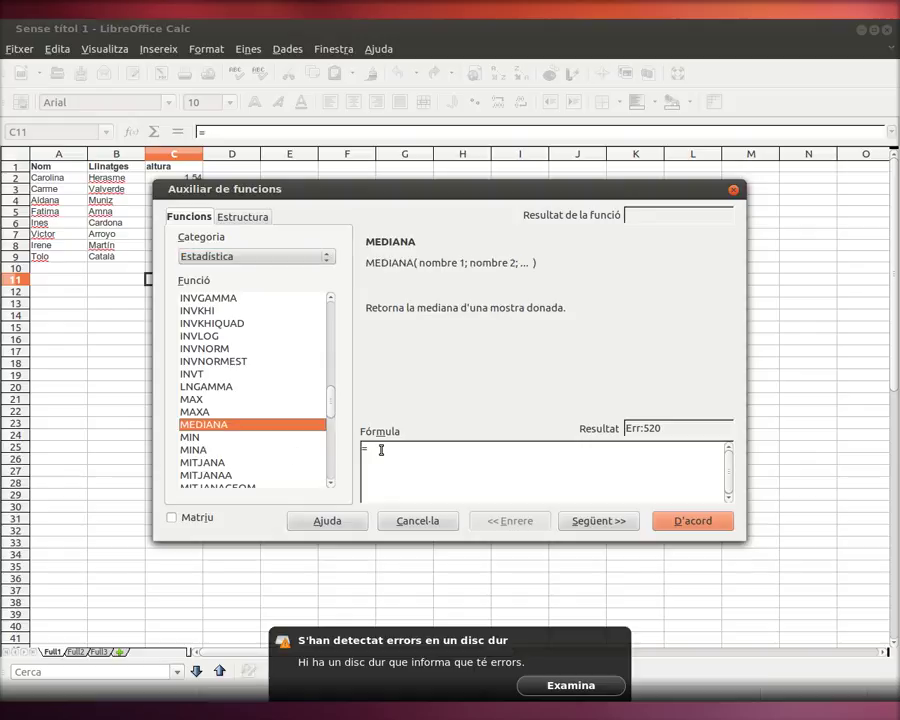
left_click(606, 522)
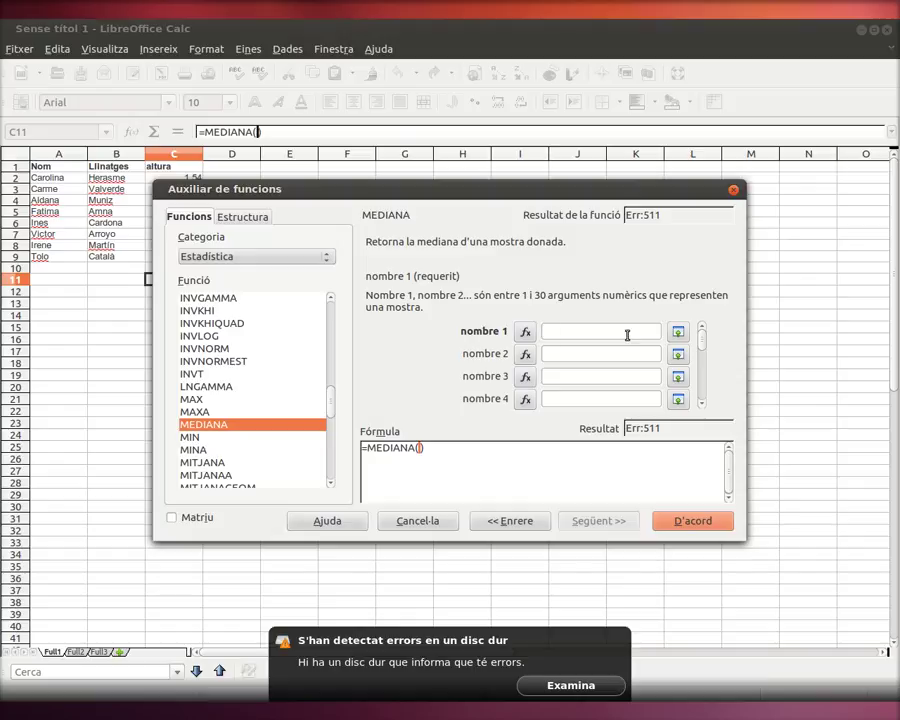
Step: Give MEDIANA the range C2:C9 and insert it, showing 1,655
left_click(678, 332)
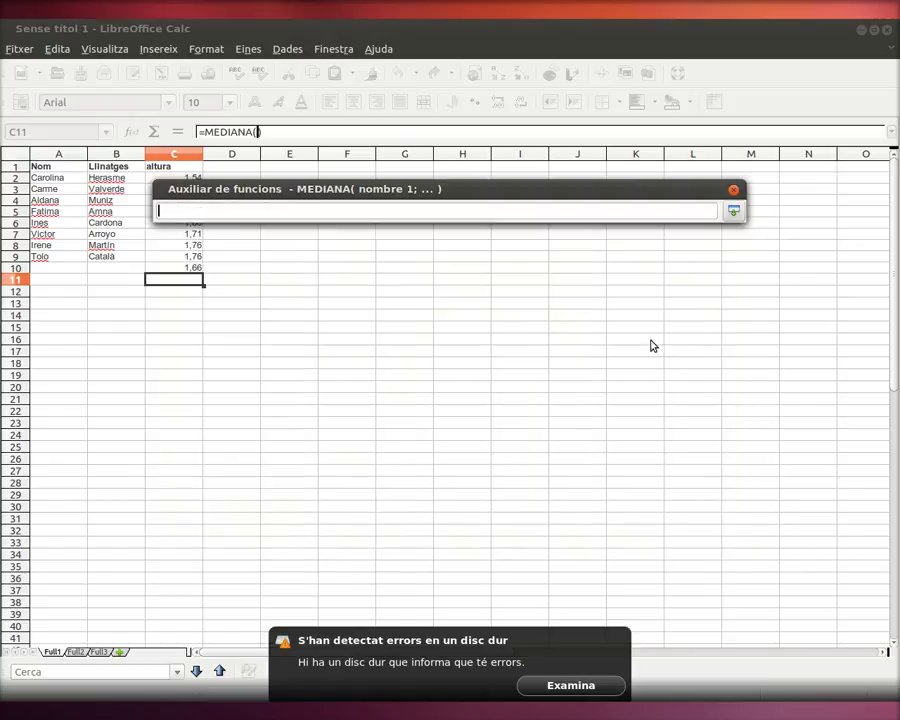
left_click_drag(373, 194, 557, 295)
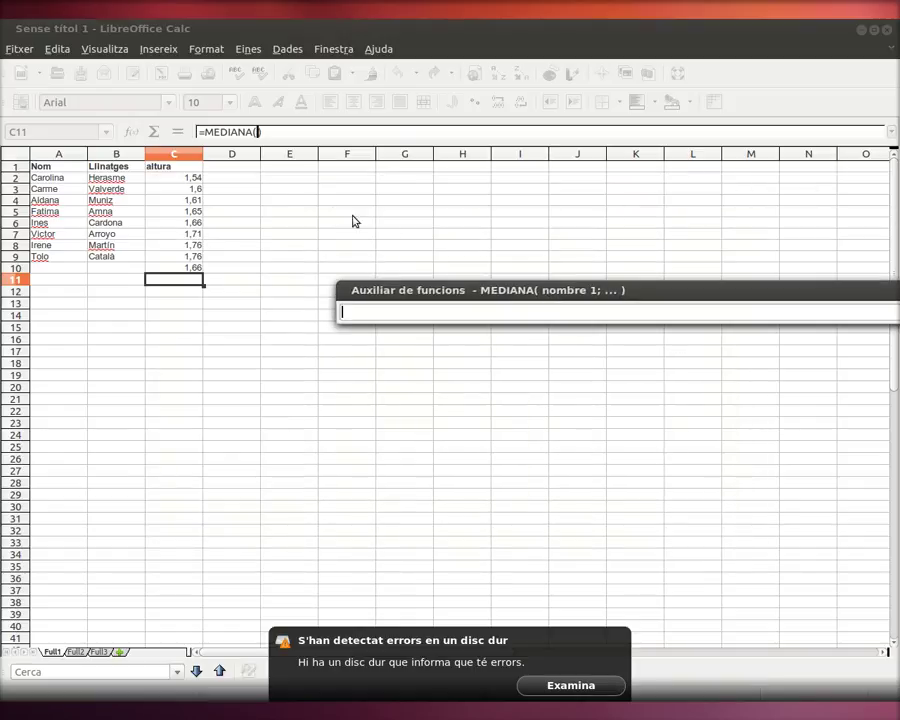
left_click(184, 181)
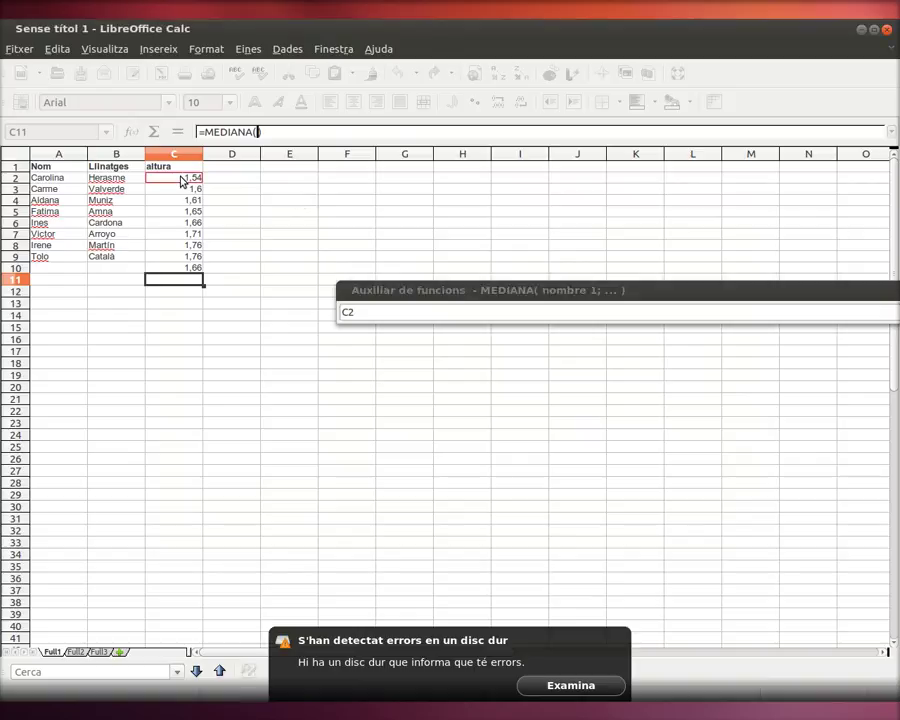
left_click_drag(182, 182, 194, 255)
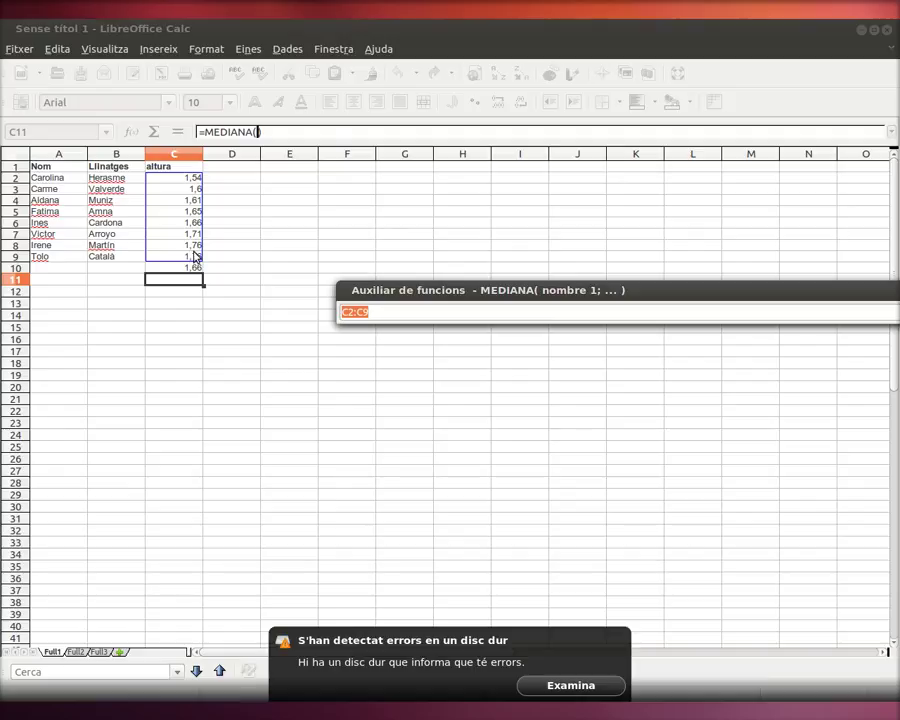
key("Return")
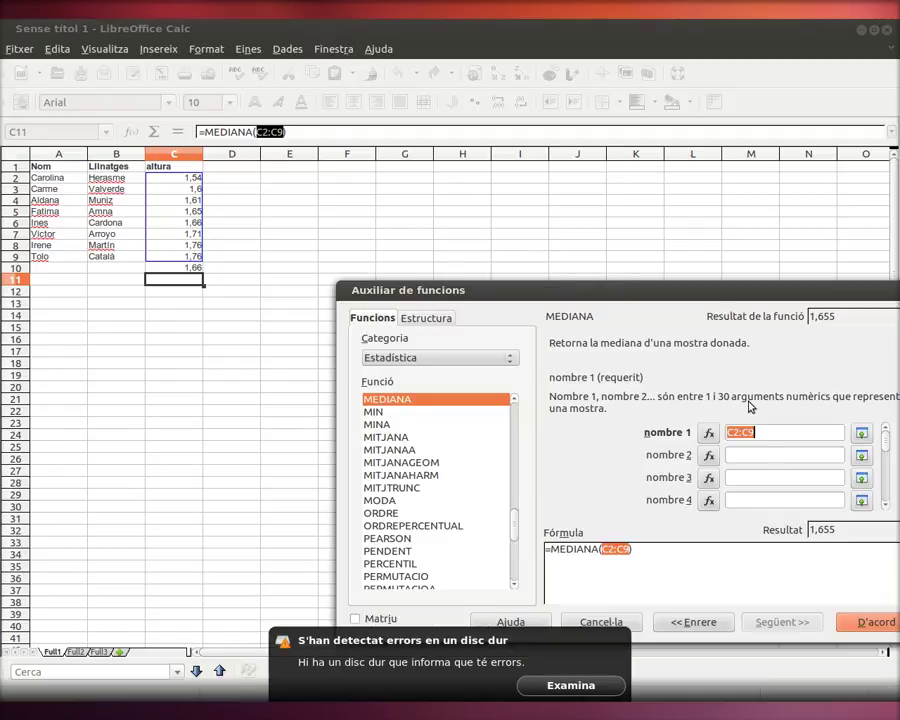
left_click_drag(667, 290, 569, 172)
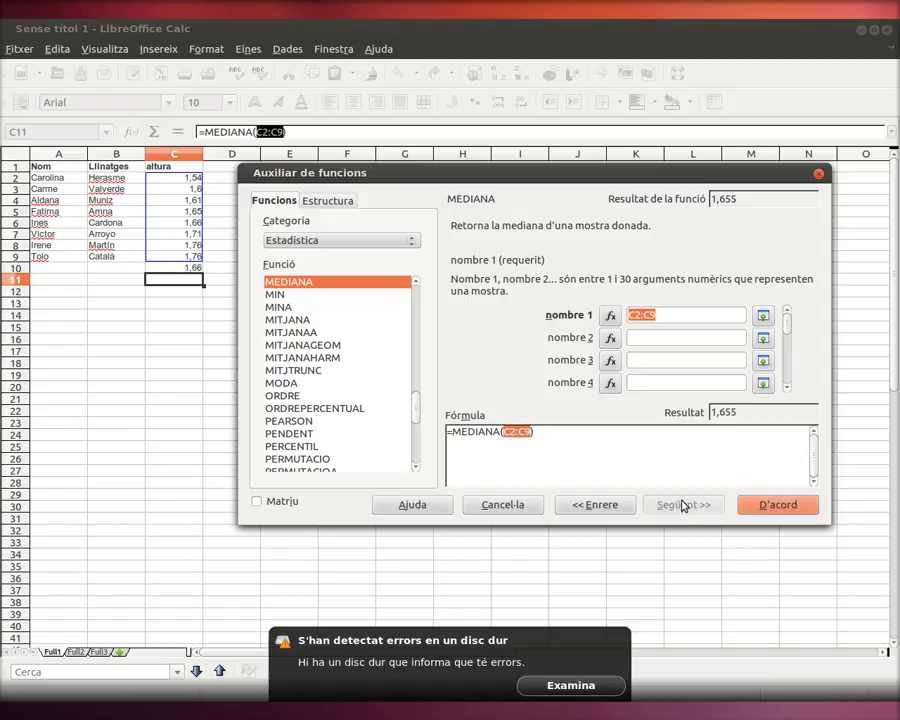
left_click(756, 506)
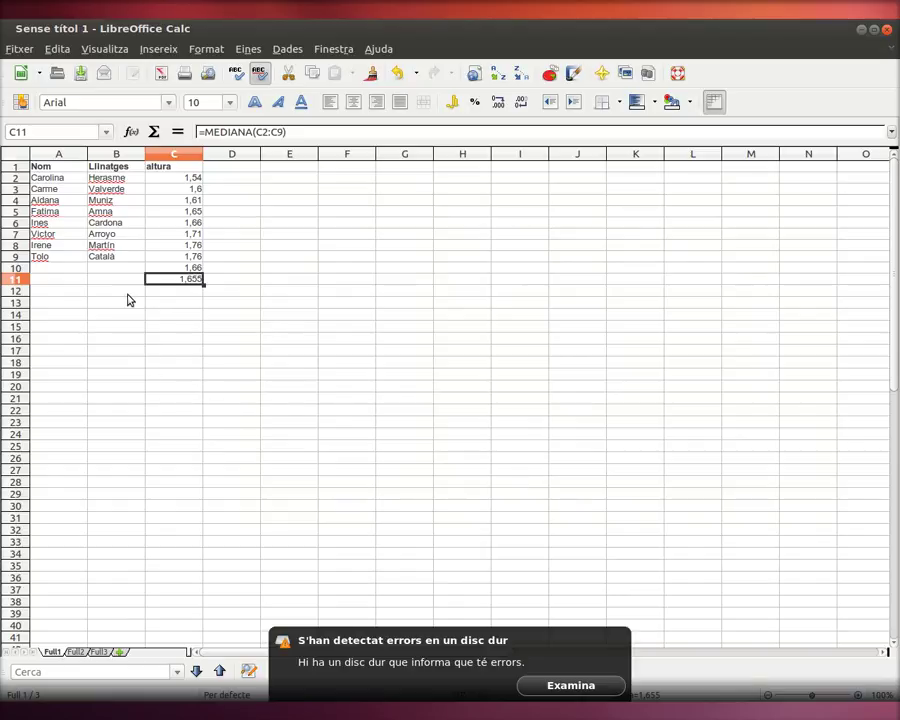
Step: Label B11 'Mediana' and B10 'Mitjana aritmètica', and make both labels bold
left_click(129, 284)
type("Mediana")
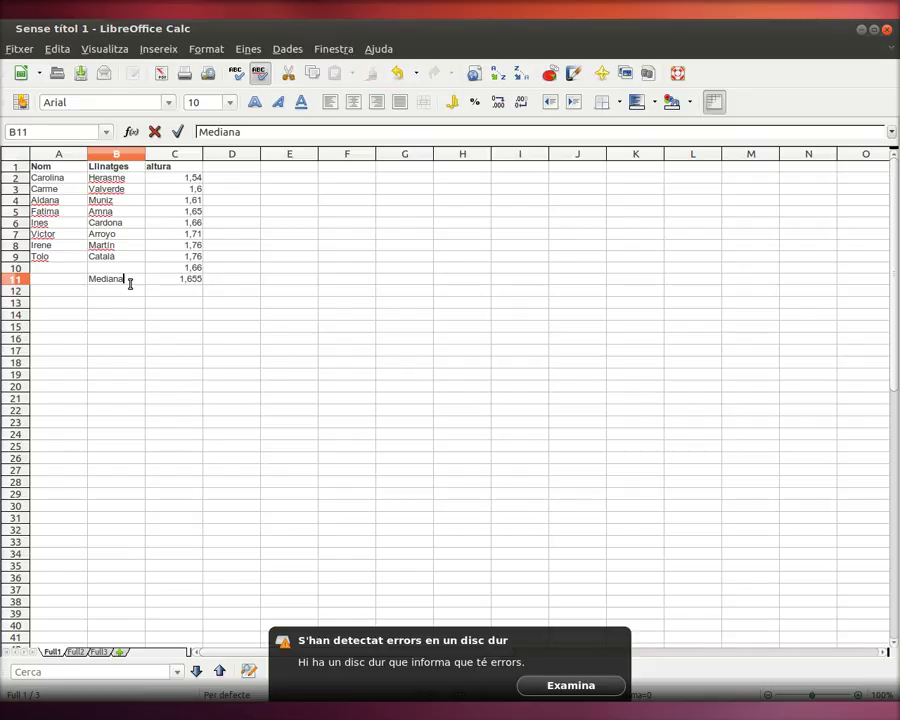
key("Up")
type("Mitja")
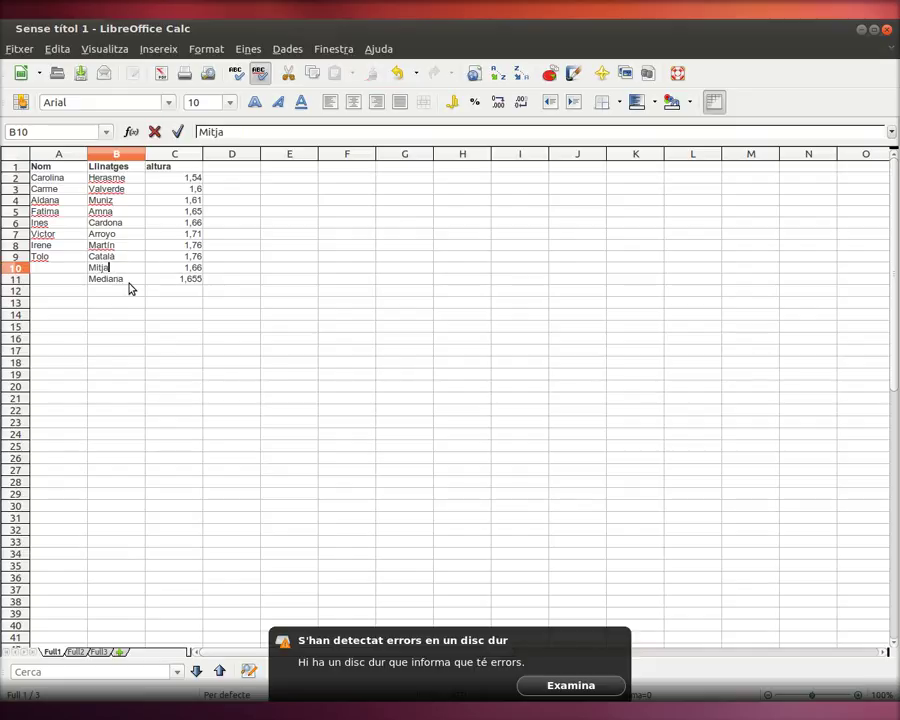
type("na aritmètica")
key("Return")
key("shift+Up")
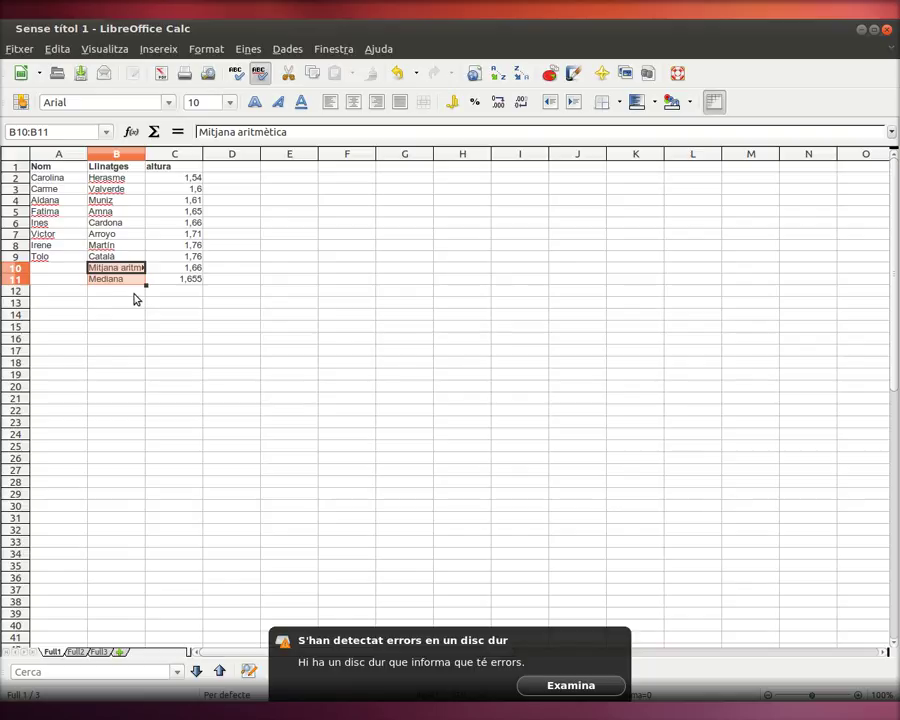
left_click(255, 102)
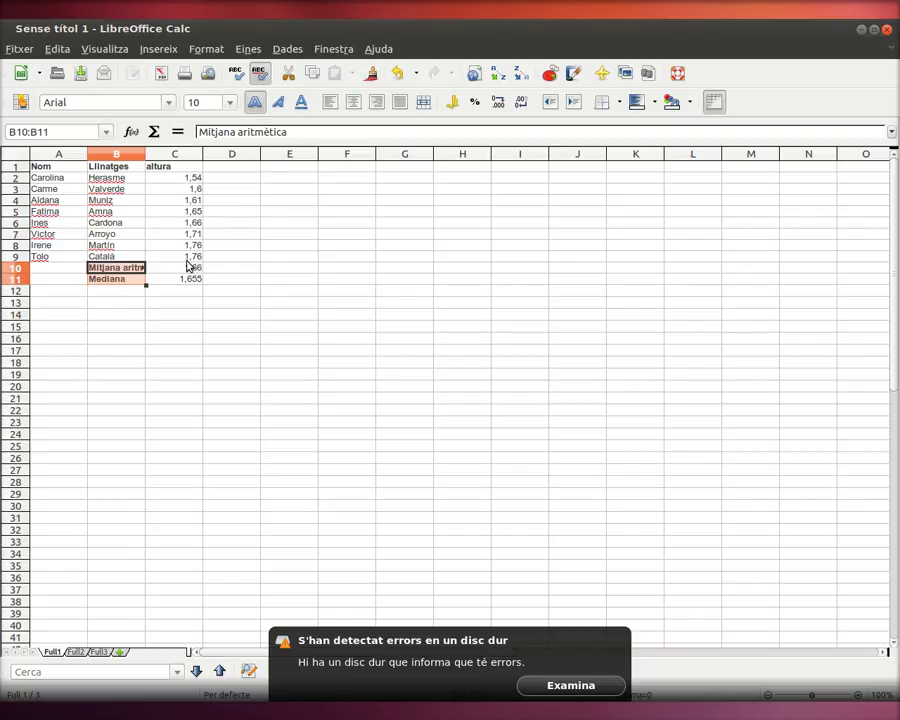
left_click(190, 280)
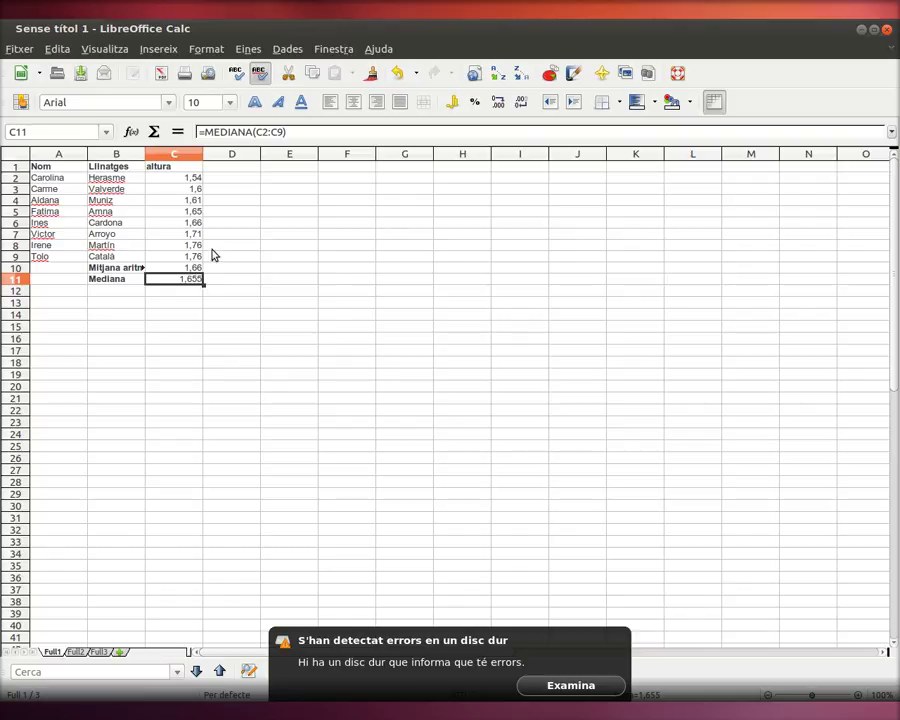
Step: Adjust column C's width, then open Disk Utility from the disk-error notification
mouse_move(202, 154)
left_mouse_down()
mouse_move(221, 153)
mouse_move(199, 153)
left_mouse_up()
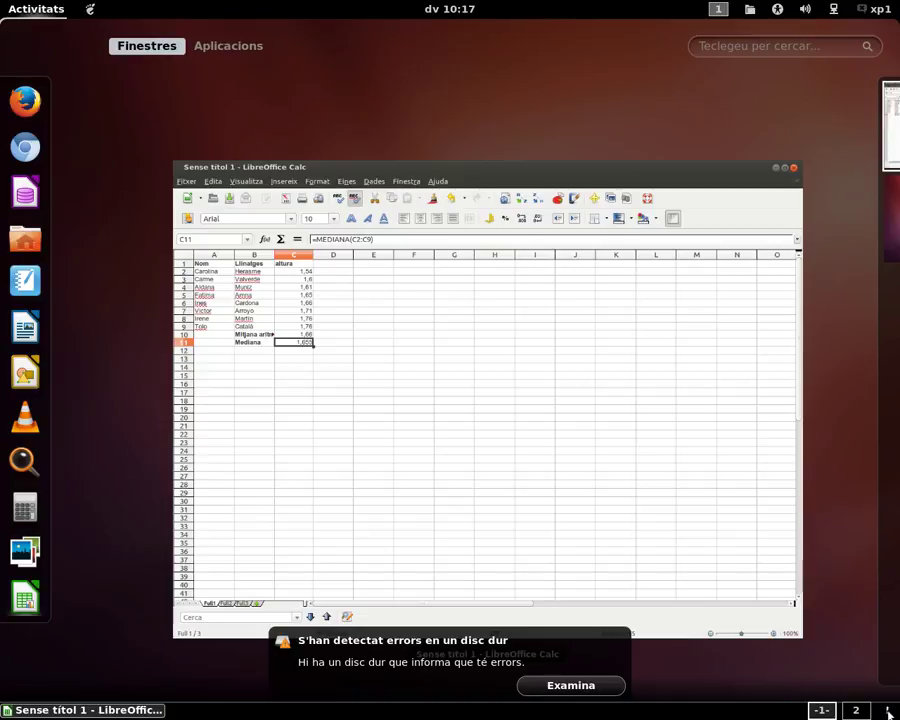
left_click(610, 695)
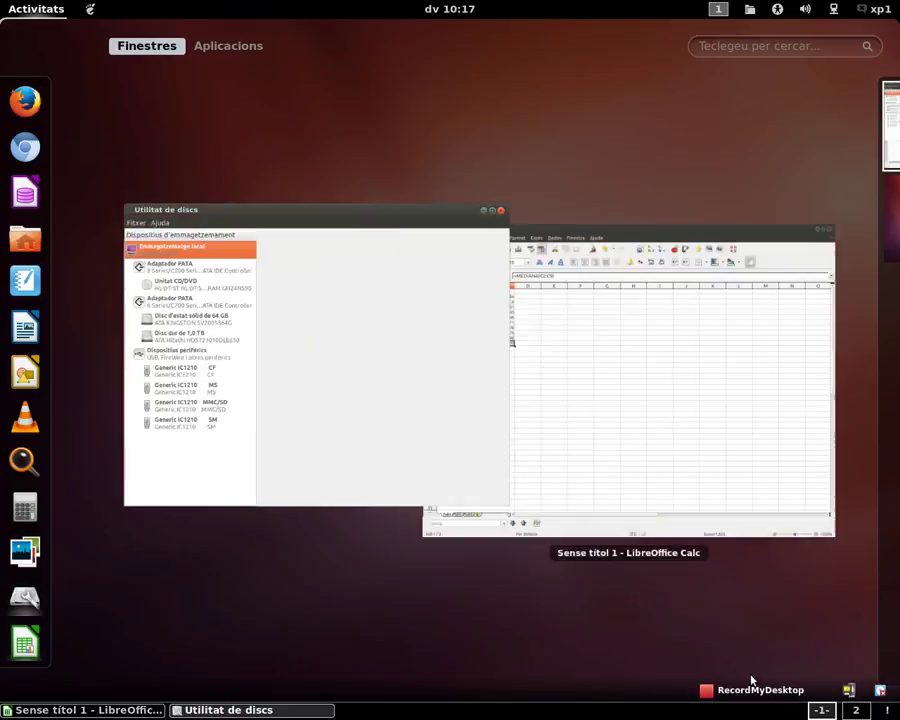
right_click(745, 686)
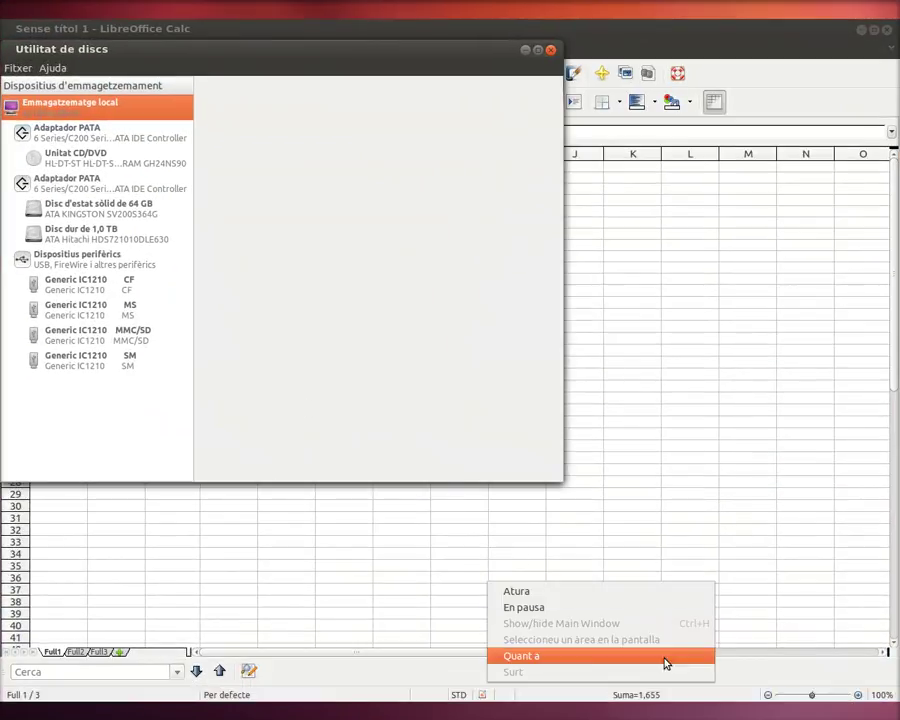